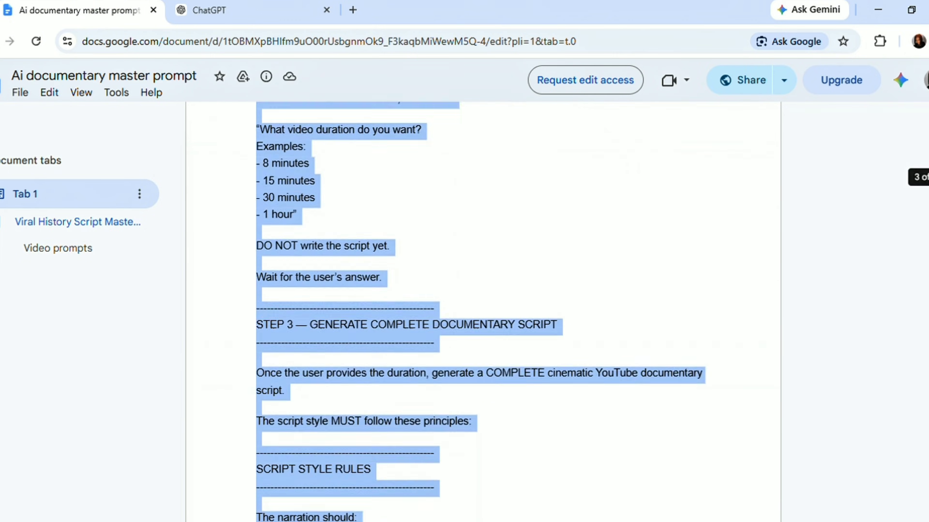
# Copy the viral history script prompt from the Ai documentary master prompt document and send it to ChatGPT
pyautogui.moveTo(359, 520); pyautogui.dragTo(445, 388)
pyautogui.moveTo(445, 388); pyautogui.dragTo(518, 414)
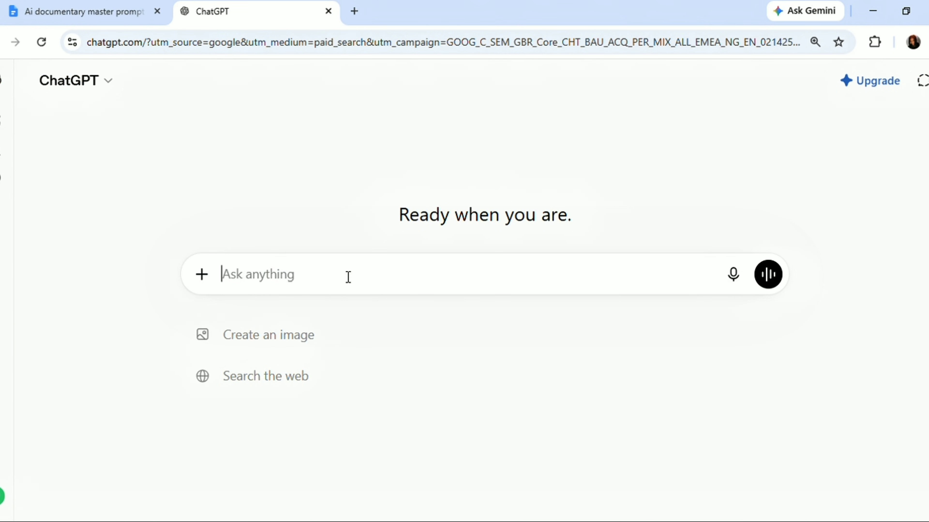
pyautogui.hotkey('ctrl', 'v')
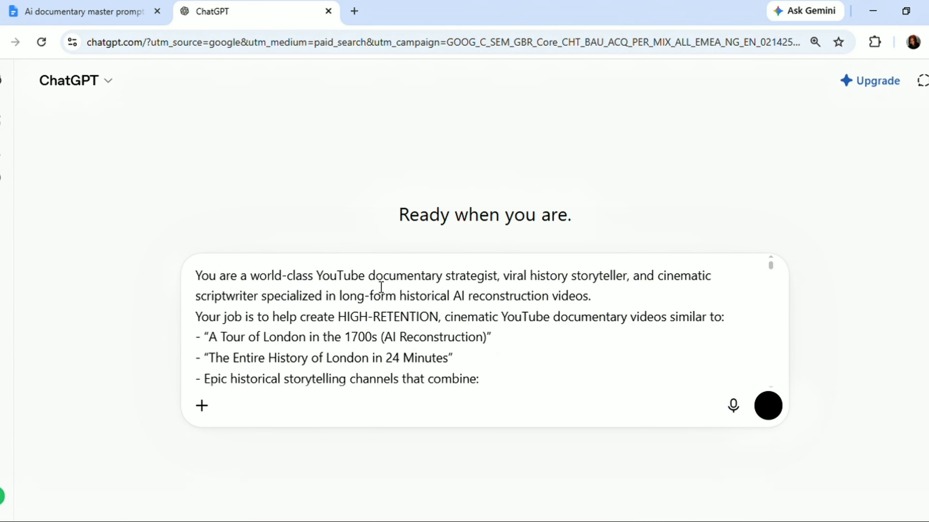
pyautogui.click(767, 407)
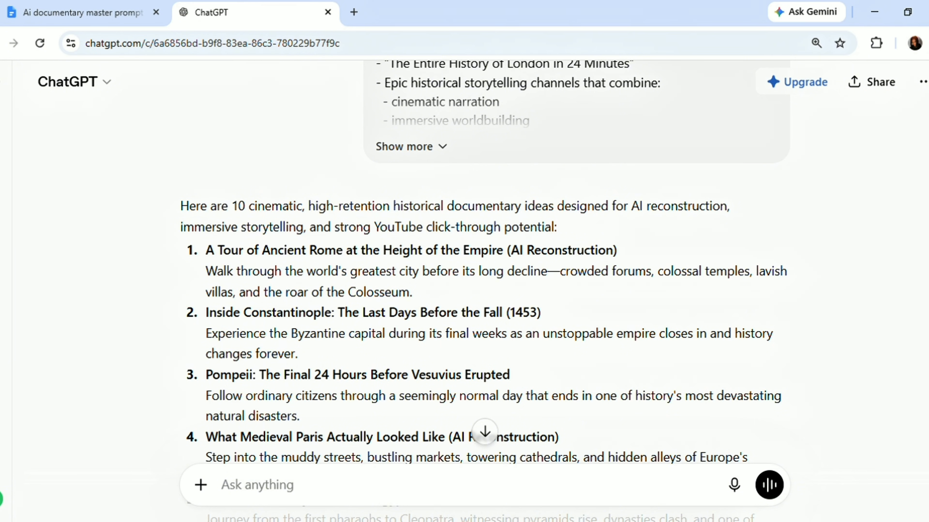
# Review the documentary ideas and send "A Tour of Ancient Rome at the Height of the Empire (AI Reconstruction)" as the chosen one
pyautogui.scroll(-3, 485, 293)
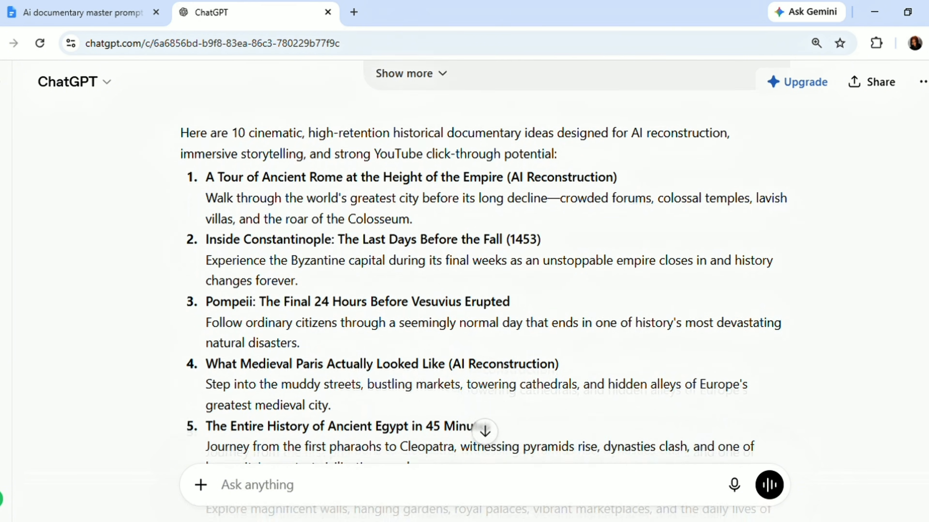
pyautogui.scroll(-3, 484, 291)
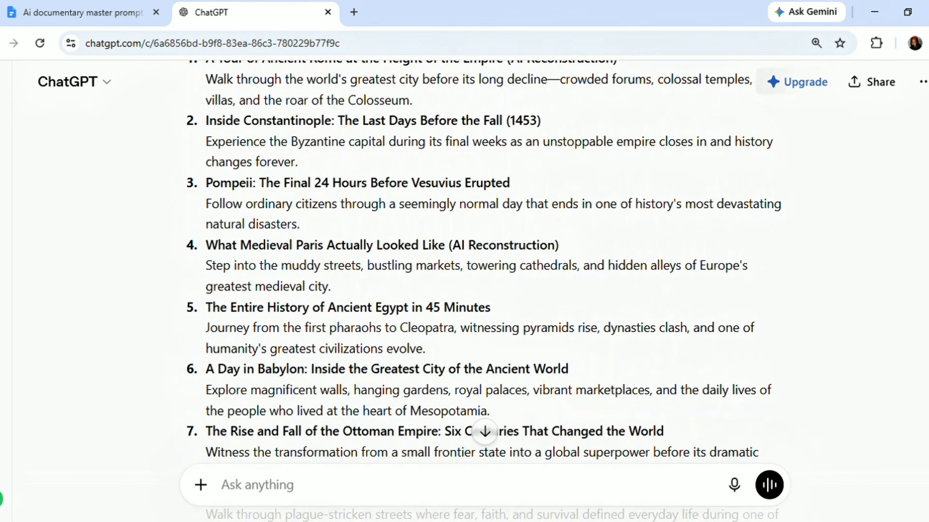
pyautogui.scroll(-10, 484, 291)
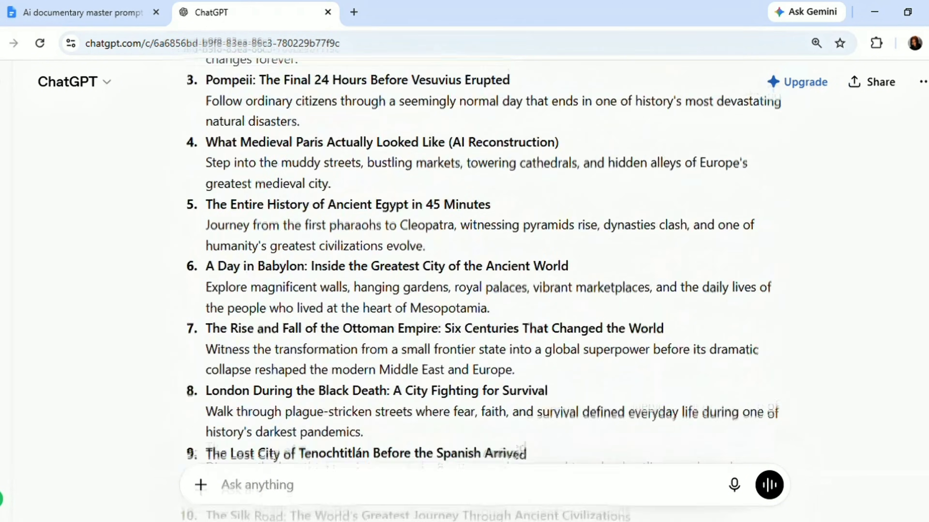
pyautogui.scroll(4, 921, 259)
pyautogui.scroll(1, 922, 258)
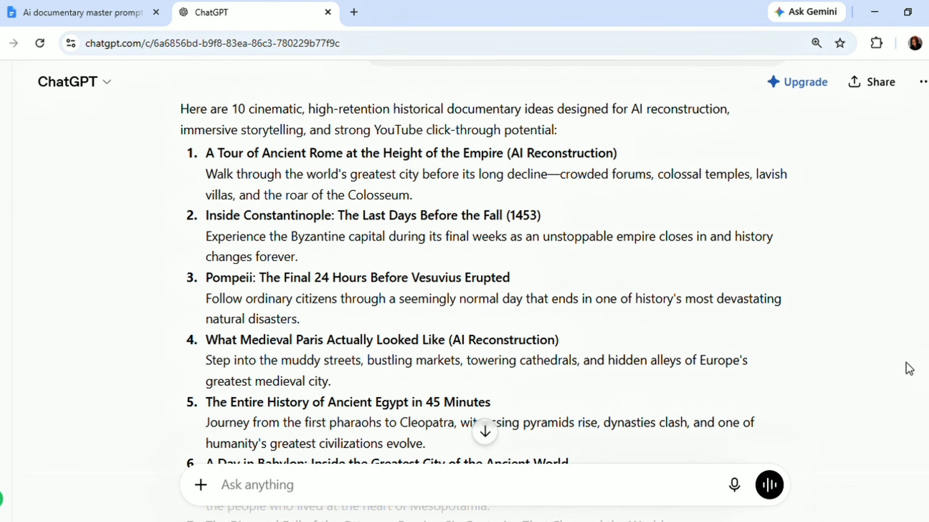
pyautogui.scroll(1, 484, 289)
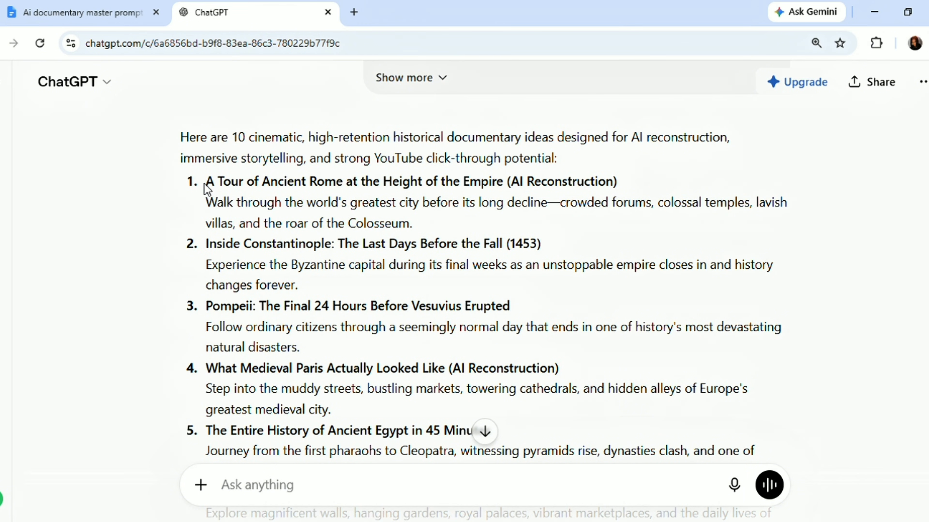
pyautogui.moveTo(206, 185); pyautogui.dragTo(541, 182)
pyautogui.click(592, 161)
pyautogui.moveTo(590, 155); pyautogui.dragTo(637, 188)
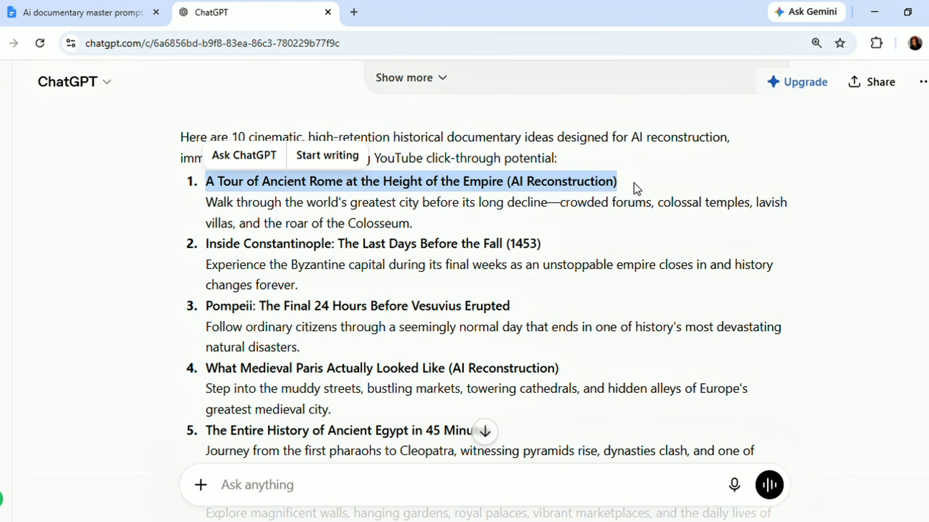
pyautogui.hotkey('ctrl', 'c')
pyautogui.click(428, 487)
pyautogui.hotkey('ctrl', 'v')
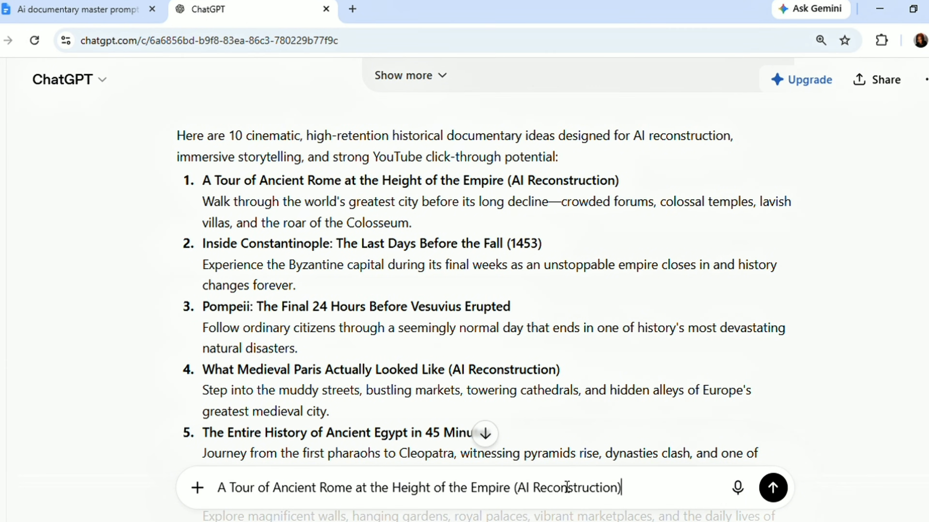
pyautogui.click(772, 488)
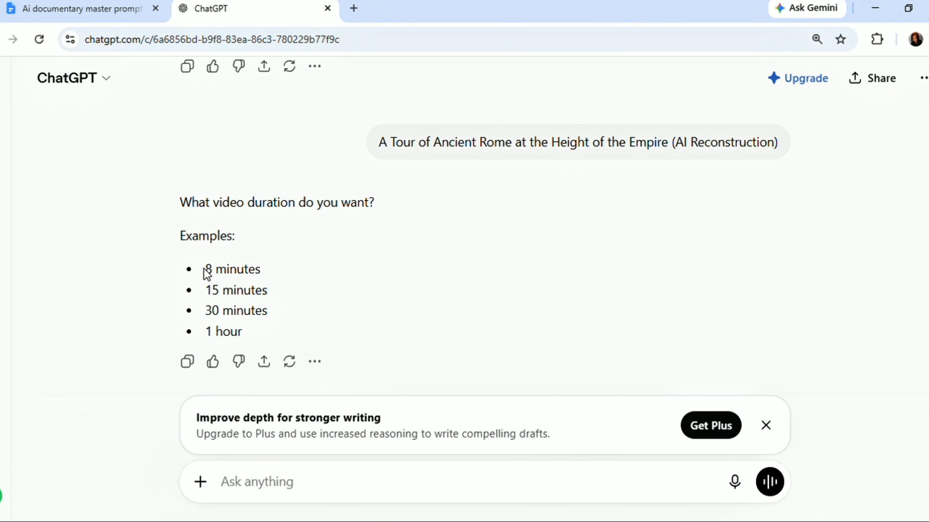
# Answer the video duration question with "8 minutes"
pyautogui.moveTo(263, 279); pyautogui.dragTo(272, 280)
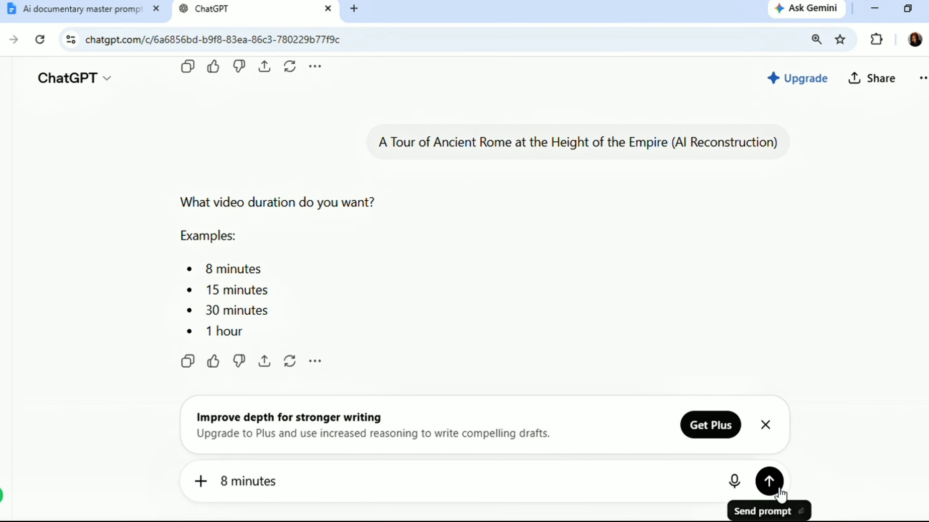
pyautogui.click(769, 481)
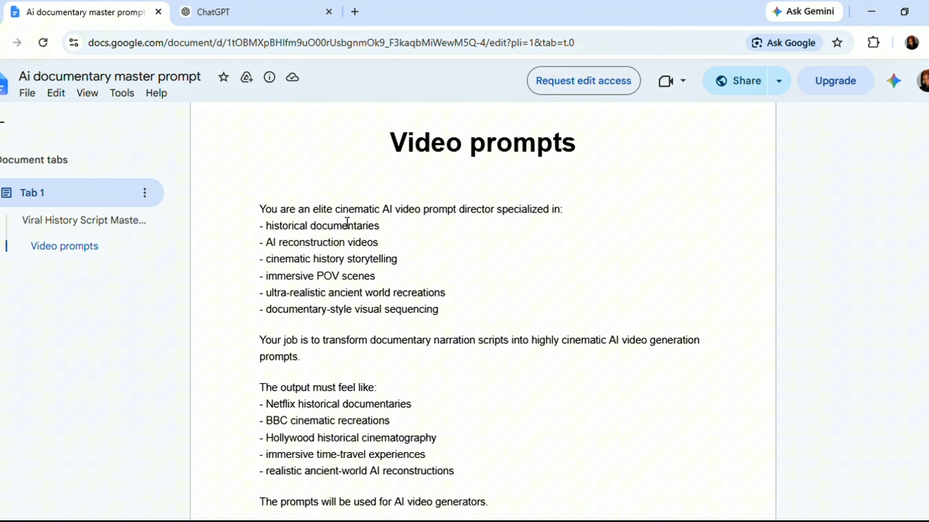
# Send ChatGPT the Video prompts instructions from the master prompt document, and submit a copy of the full generated documentary script
pyautogui.moveTo(252, 216); pyautogui.dragTo(387, 520)
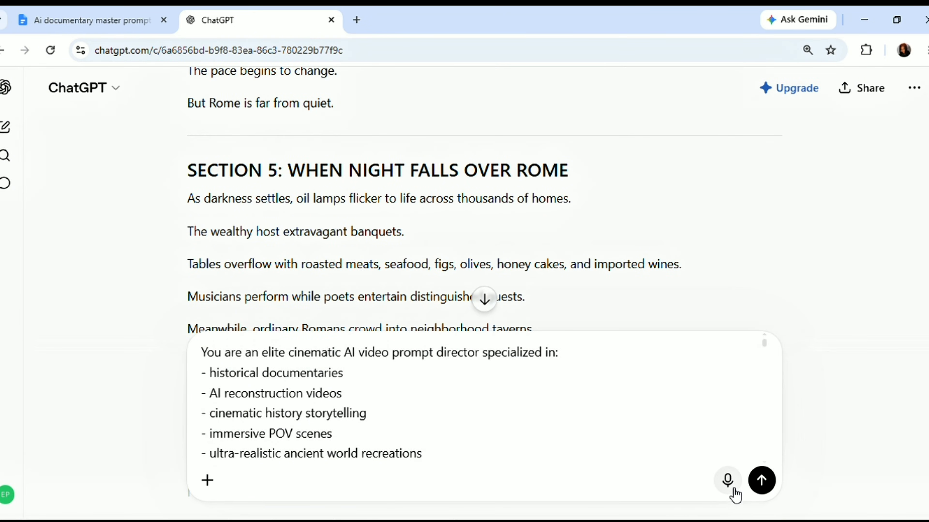
pyautogui.click(761, 481)
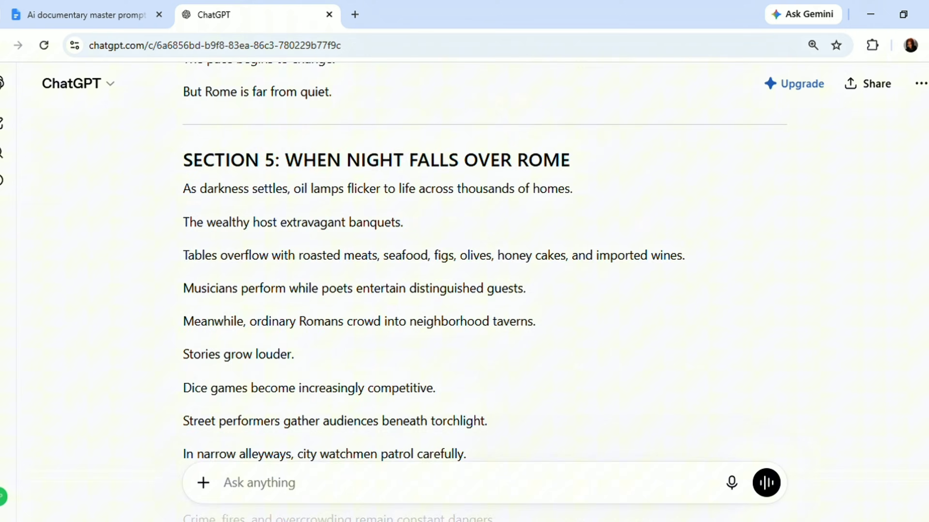
pyautogui.scroll(10, 893, 222)
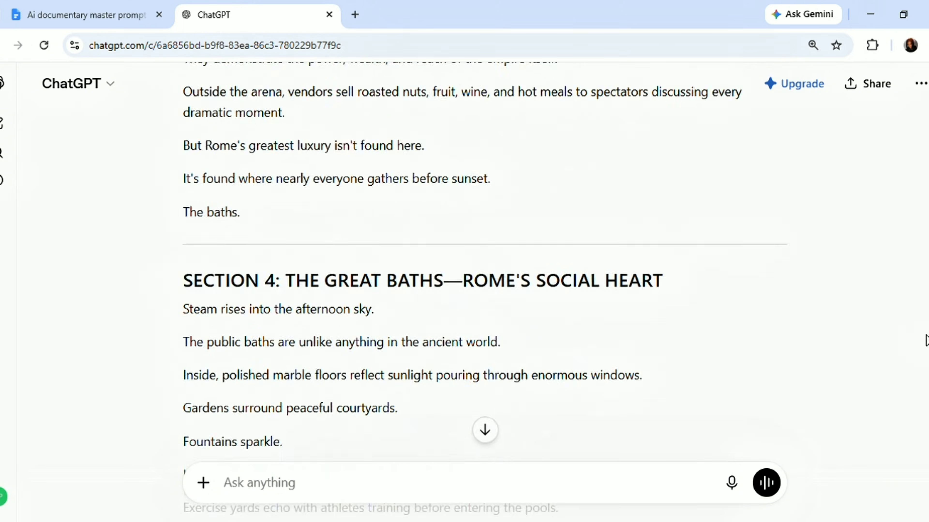
pyautogui.scroll(15, 893, 222)
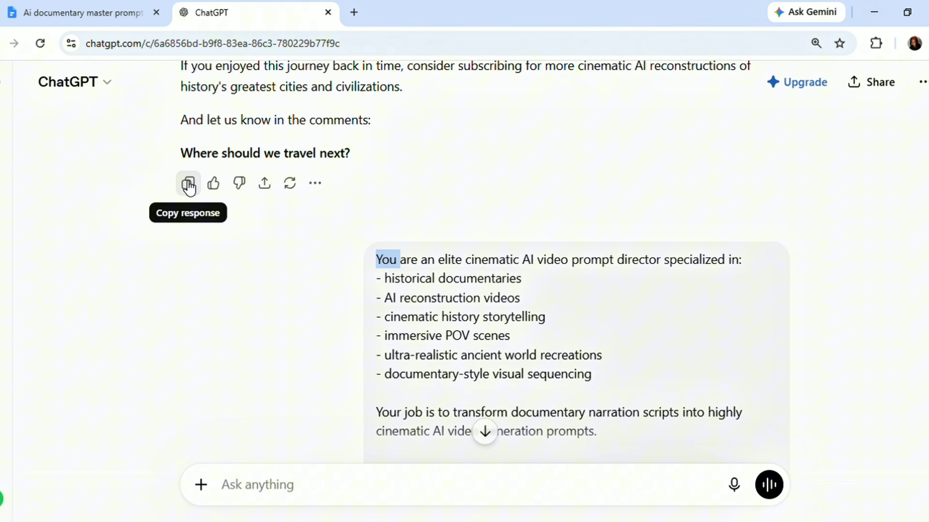
pyautogui.click(189, 184)
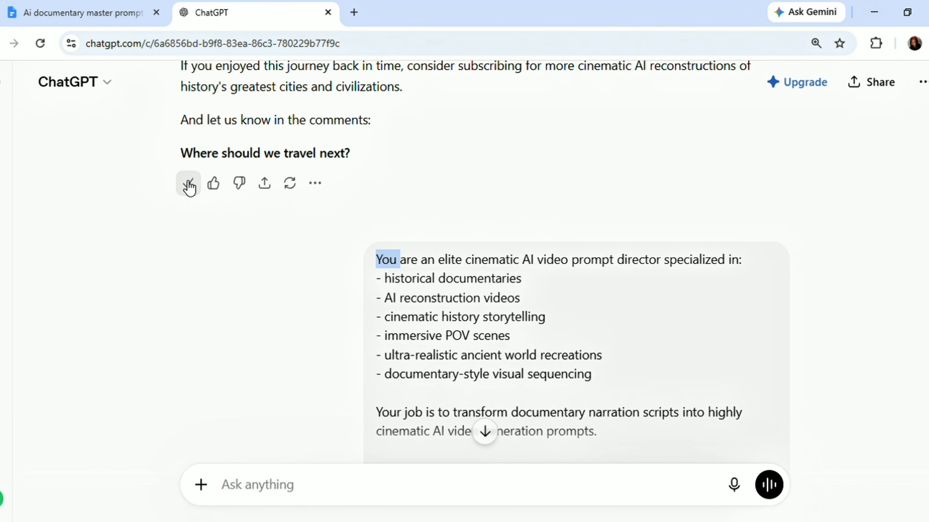
pyautogui.click(322, 484)
pyautogui.hotkey('ctrl', 'v')
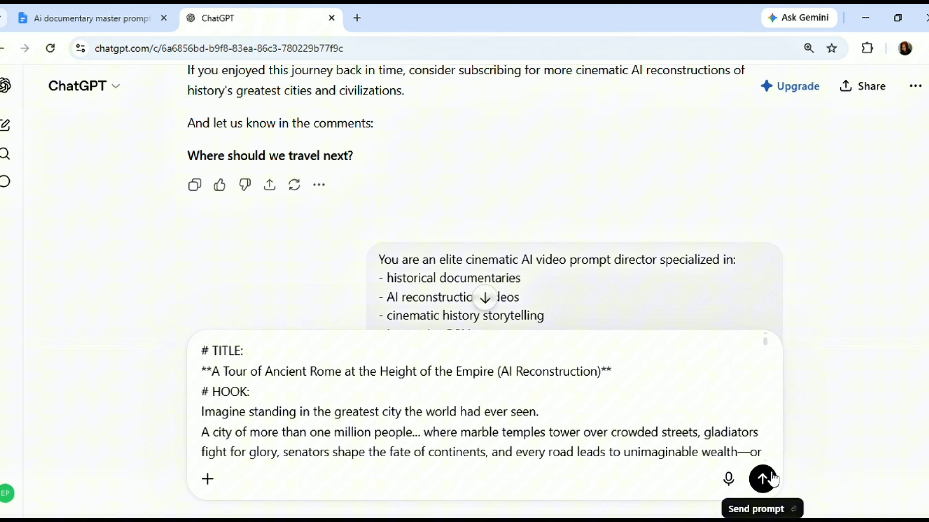
pyautogui.click(772, 478)
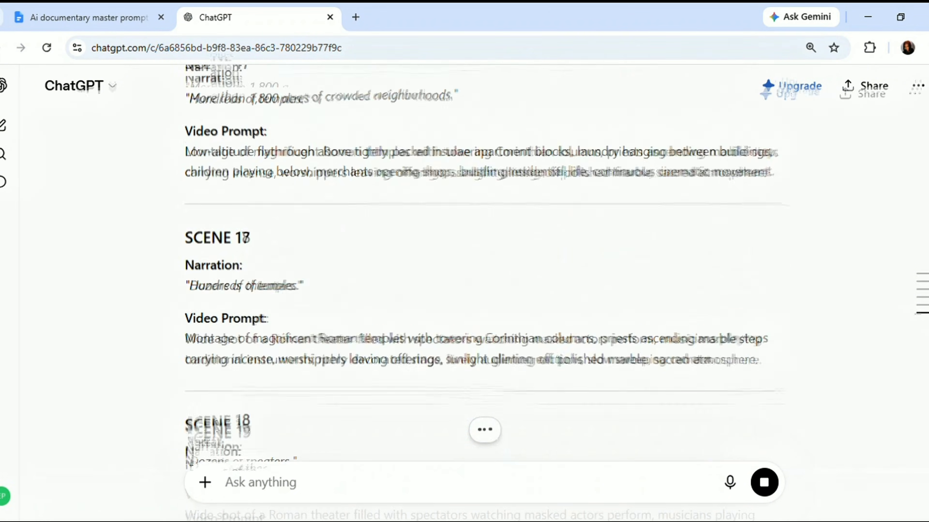
# Look over the generated scene prompts, create a new project in Google Flow and fill its prompt with the Scene 1 video prompt
pyautogui.scroll(-13, 485, 264)
pyautogui.scroll(14, 485, 264)
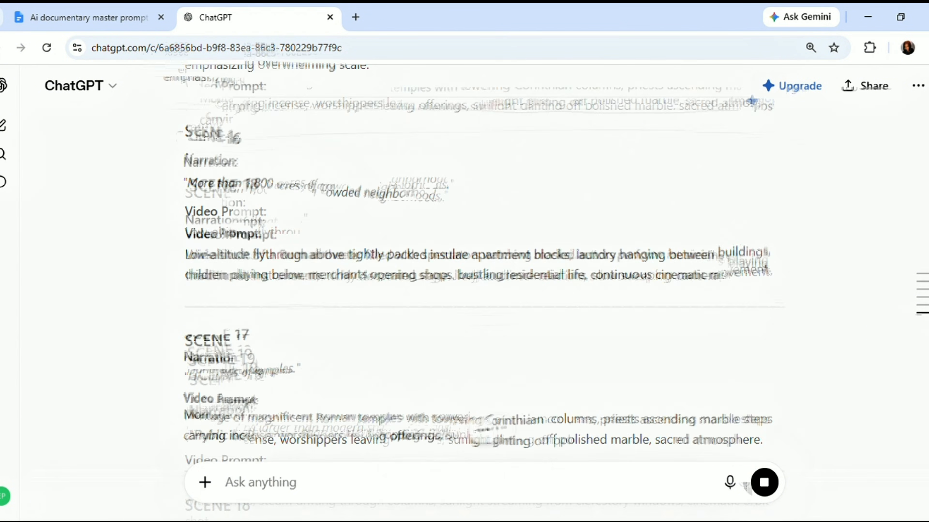
pyautogui.scroll(-14, 911, 374)
pyautogui.scroll(20, 911, 374)
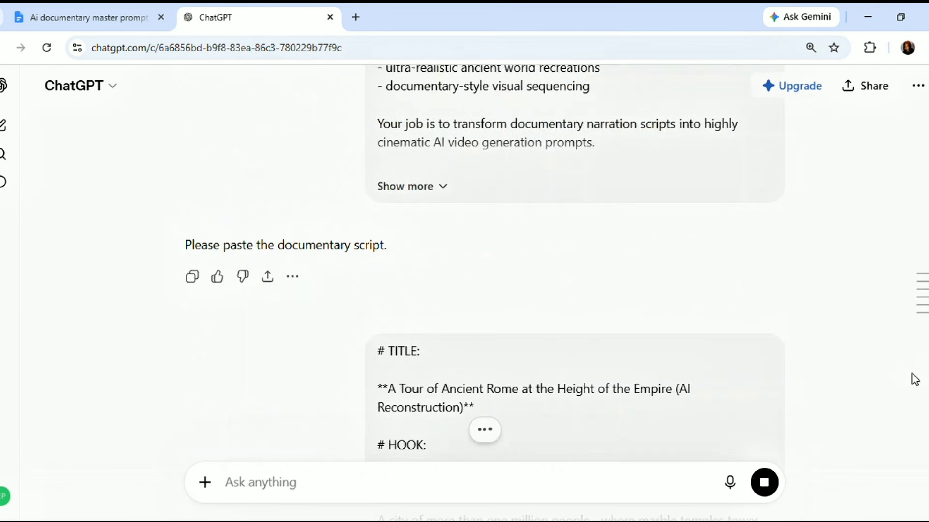
pyautogui.scroll(-20, 914, 379)
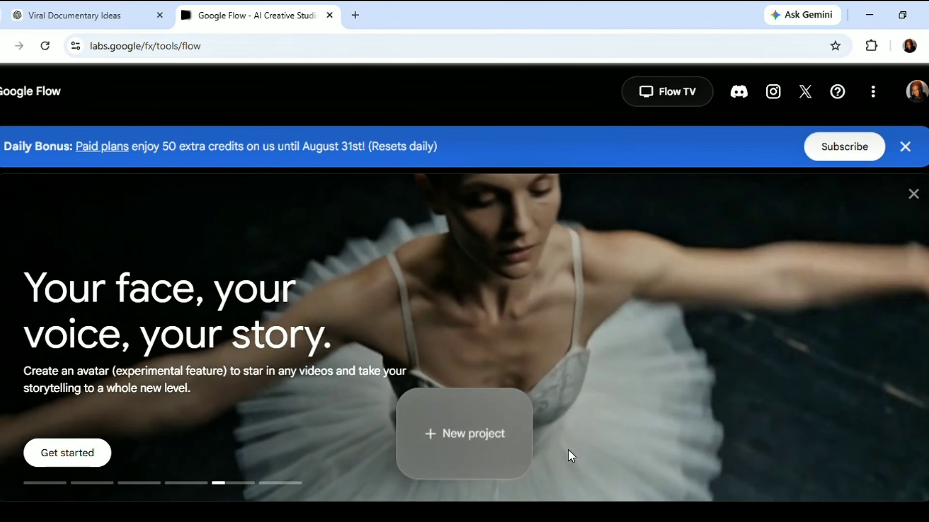
pyautogui.click(519, 450)
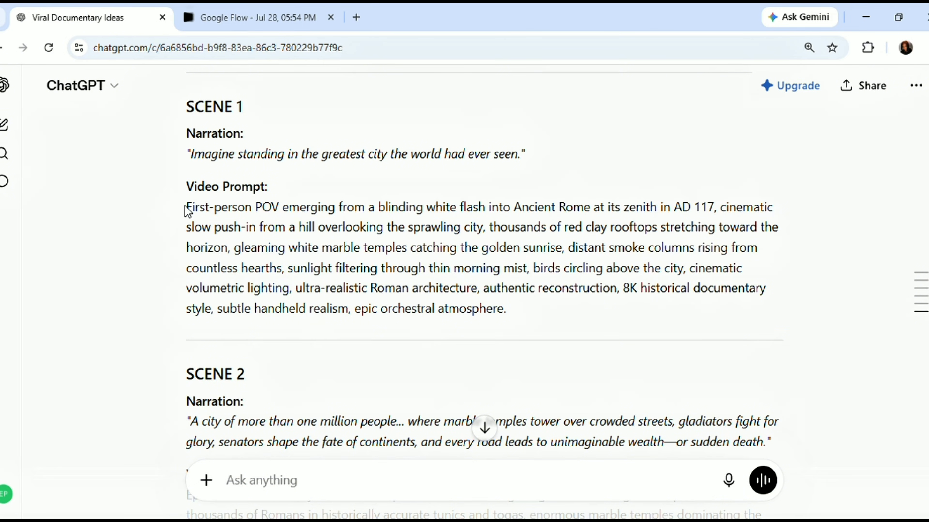
pyautogui.moveTo(187, 210); pyautogui.dragTo(547, 324)
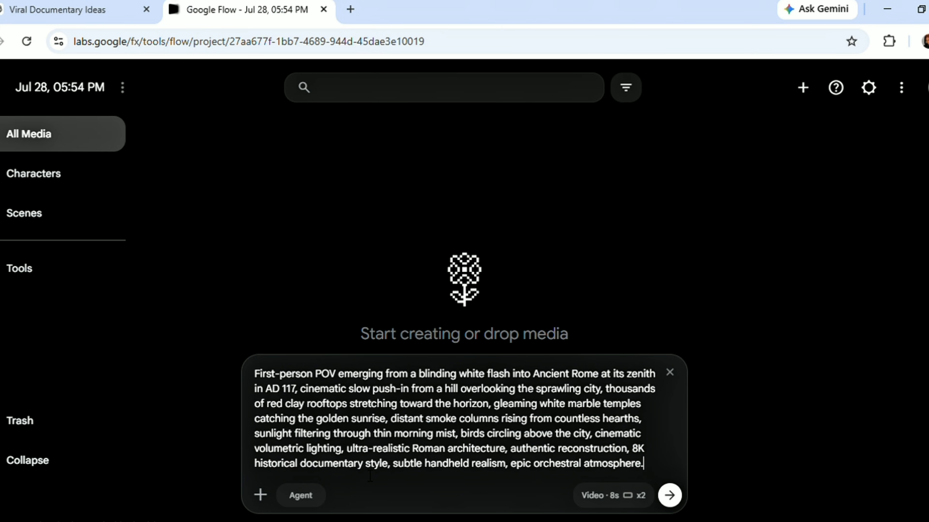
# Set the video output to 16:9, 1x and 10s with Omni Flash, and generate the Scene 1 clip
pyautogui.click(585, 499)
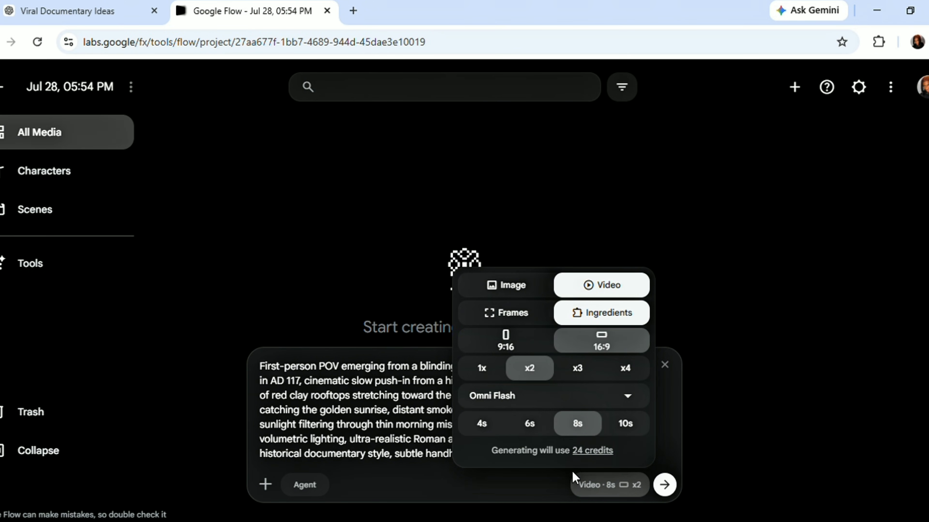
pyautogui.click(488, 374)
pyautogui.click(504, 344)
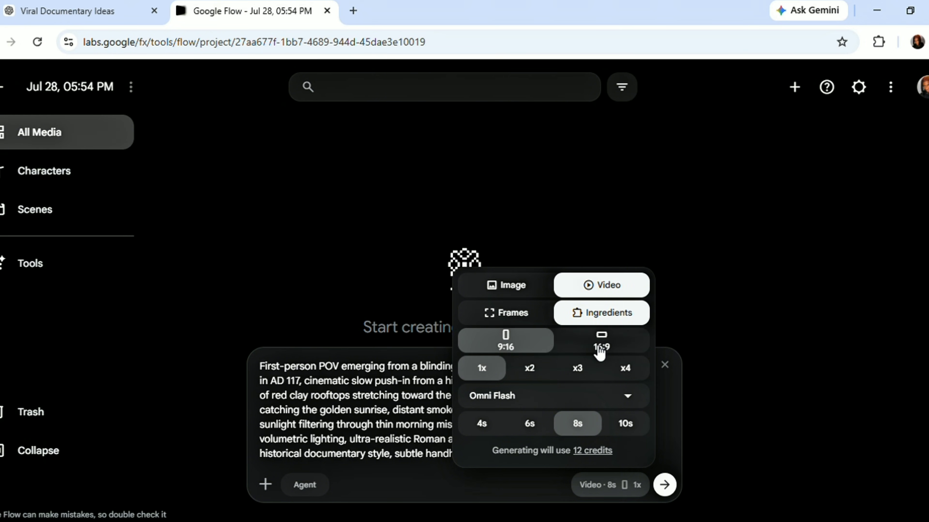
pyautogui.click(599, 350)
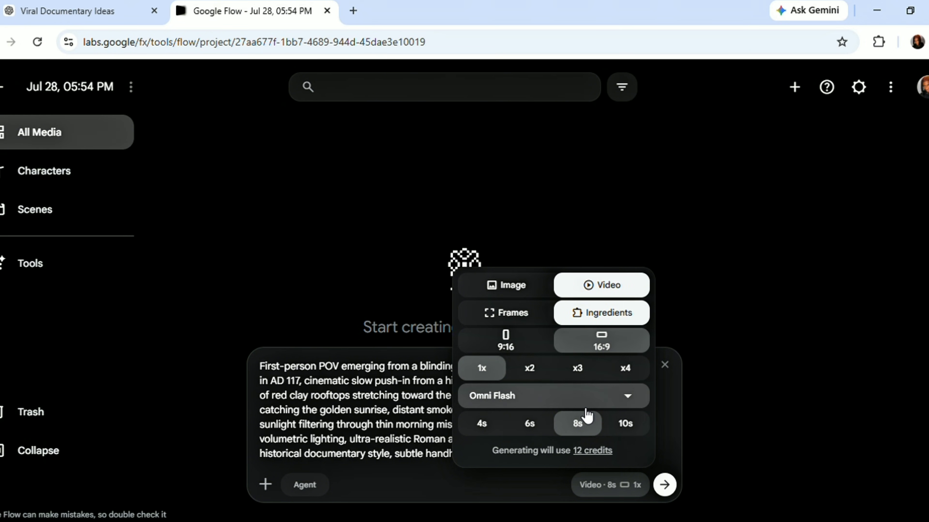
pyautogui.click(624, 424)
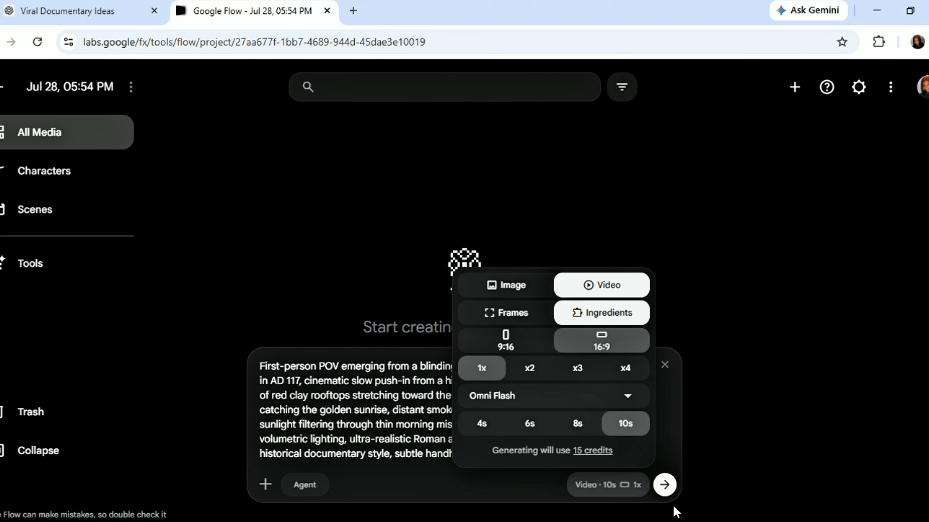
pyautogui.click(666, 486)
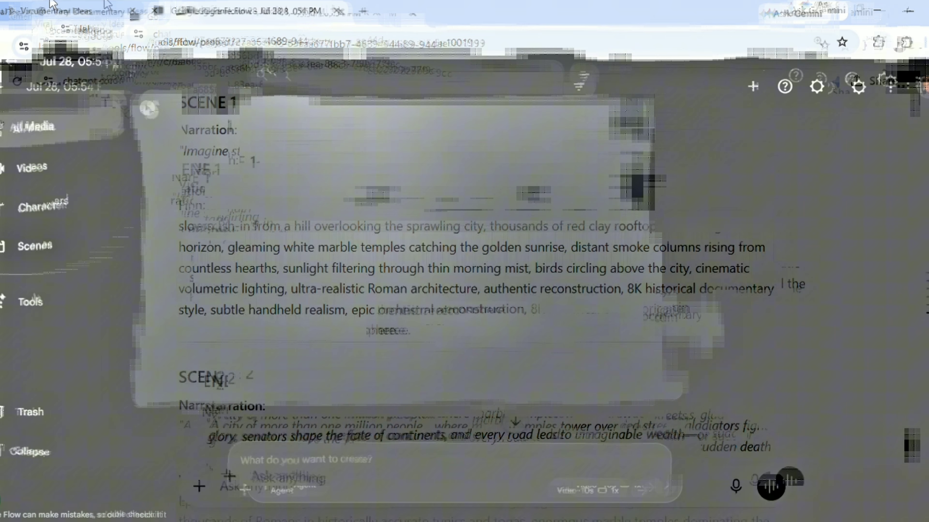
# Copy the Scene 2 video prompt from ChatGPT and generate its clip in the Google Flow project
pyautogui.moveTo(181, 250); pyautogui.dragTo(583, 371)
pyautogui.hotkey('ctrl', 'c')
pyautogui.click(255, 10)
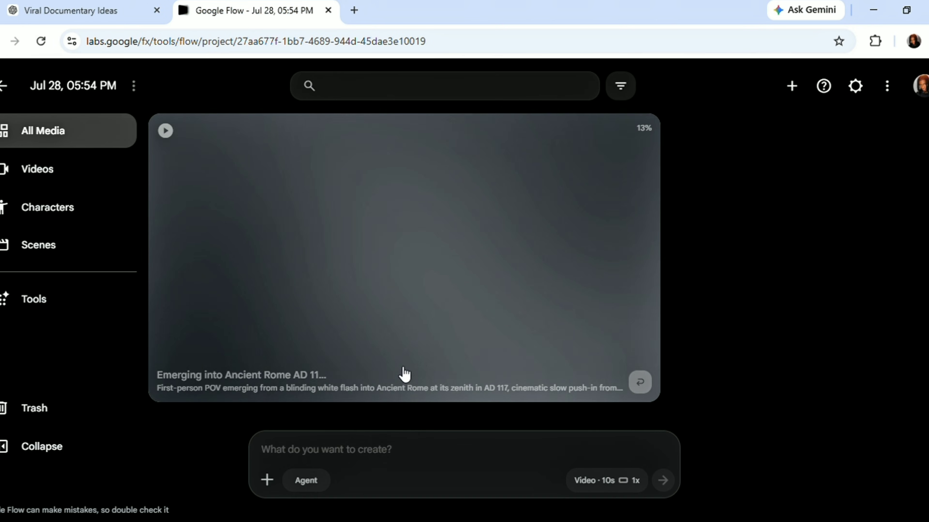
pyautogui.click(406, 449)
pyautogui.hotkey('ctrl', 'v')
pyautogui.click(664, 482)
# Copy the Scene 3 video prompt from ChatGPT and generate its clip in the Google Flow project
pyautogui.click(75, 4)
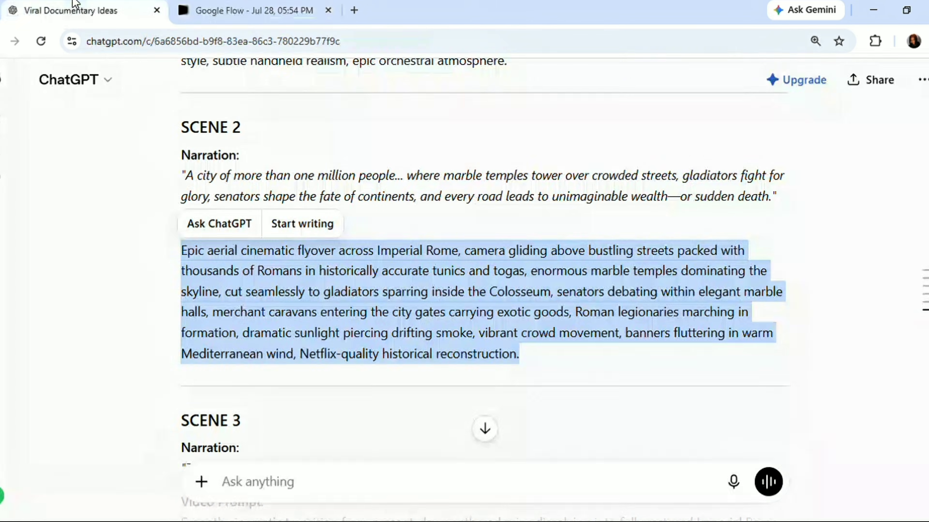
pyautogui.scroll(-6, 485, 256)
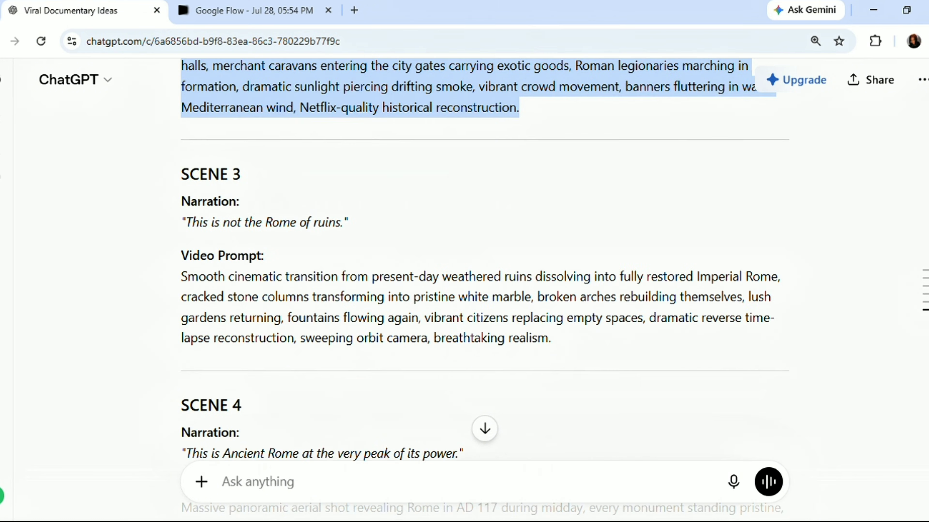
pyautogui.moveTo(179, 281); pyautogui.dragTo(552, 368)
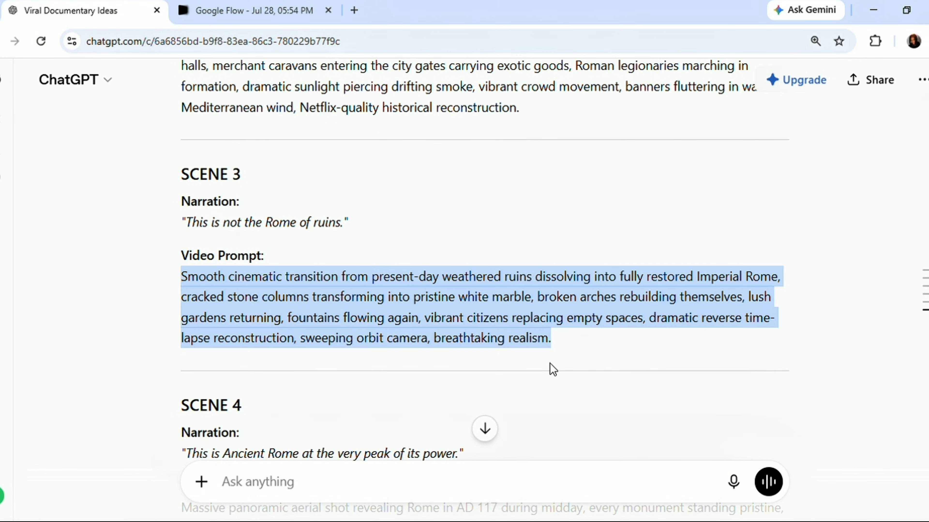
pyautogui.hotkey('ctrl', 'c')
pyautogui.click(296, 11)
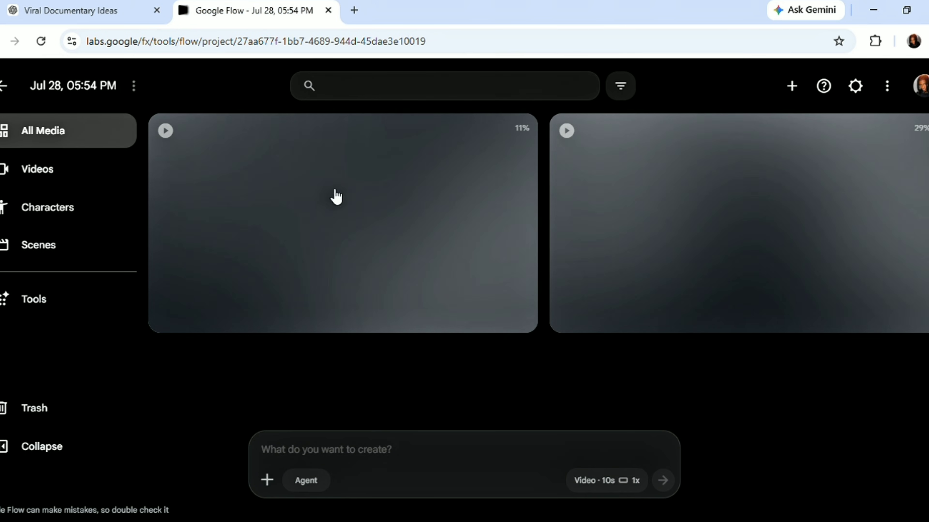
pyautogui.click(389, 456)
pyautogui.hotkey('ctrl', 'v')
pyautogui.click(663, 481)
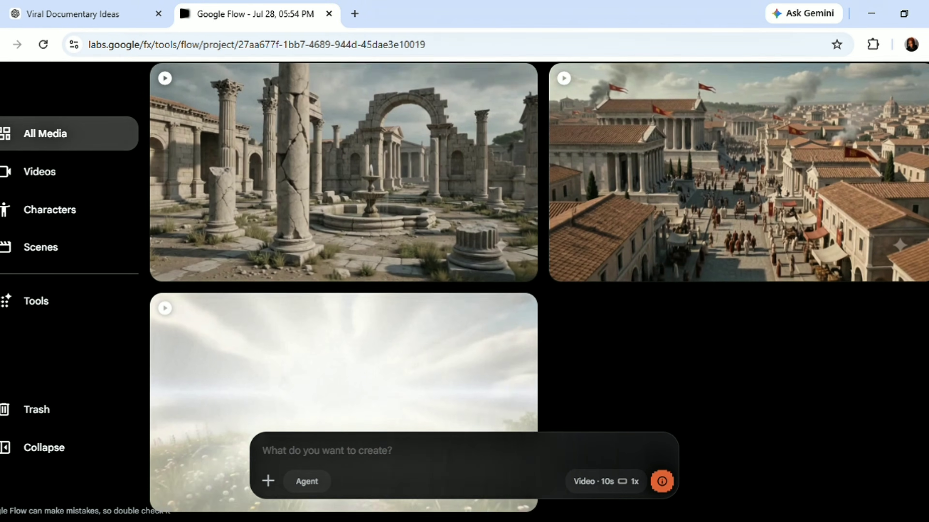
# Look over the generated Scene 1 to 3 clips and read the notice on the generation control
pyautogui.scroll(-2, 480, 351)
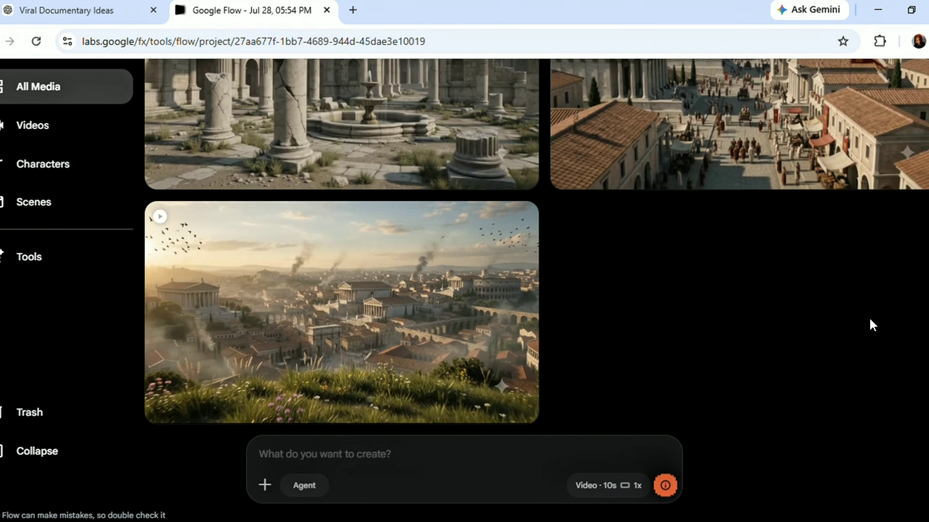
pyautogui.scroll(4, 873, 325)
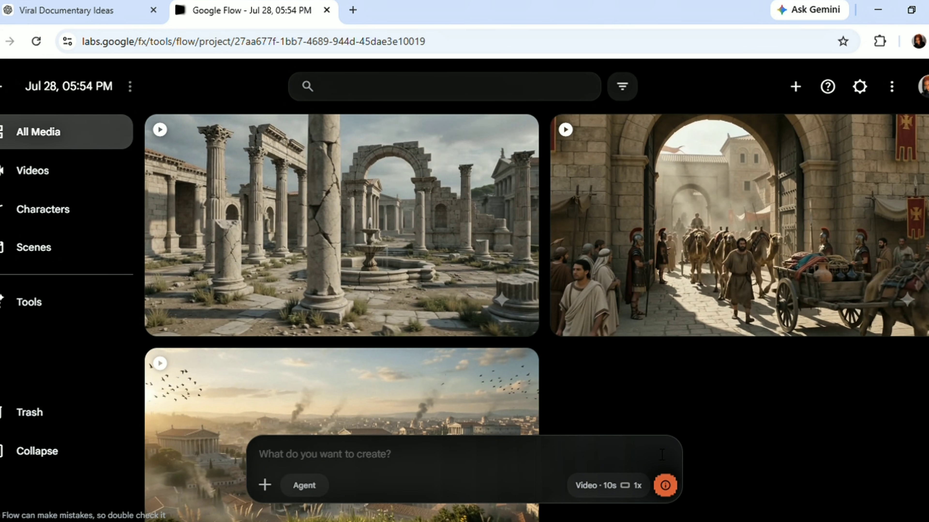
pyautogui.moveTo(671, 492)
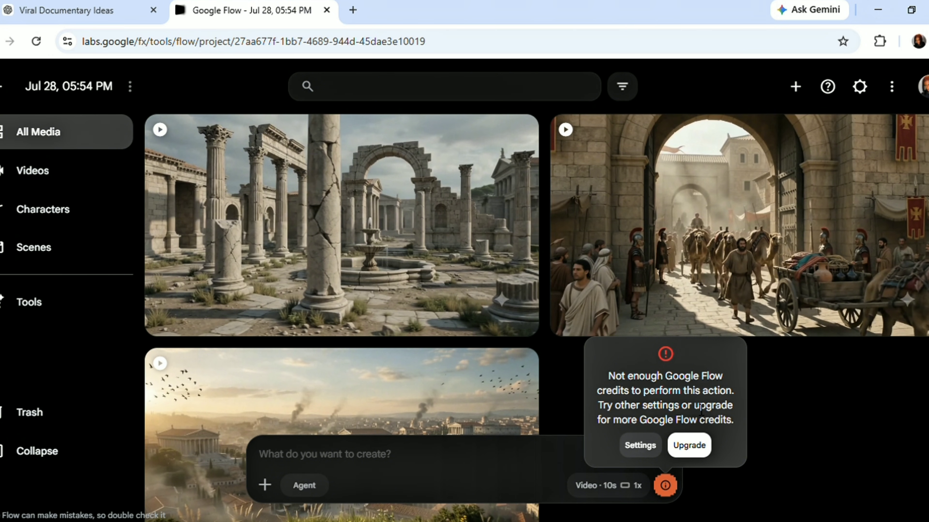
pyautogui.moveTo(723, 413); pyautogui.dragTo(733, 421)
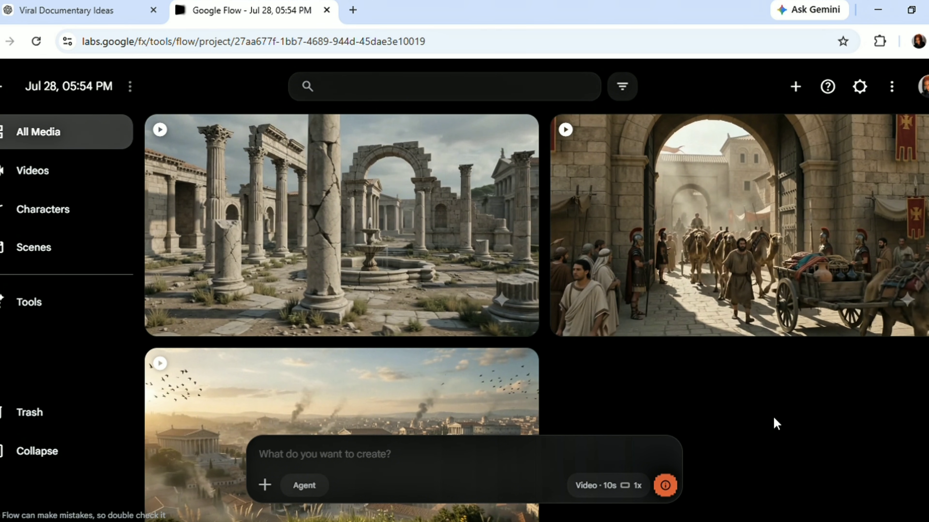
pyautogui.moveTo(829, 272)
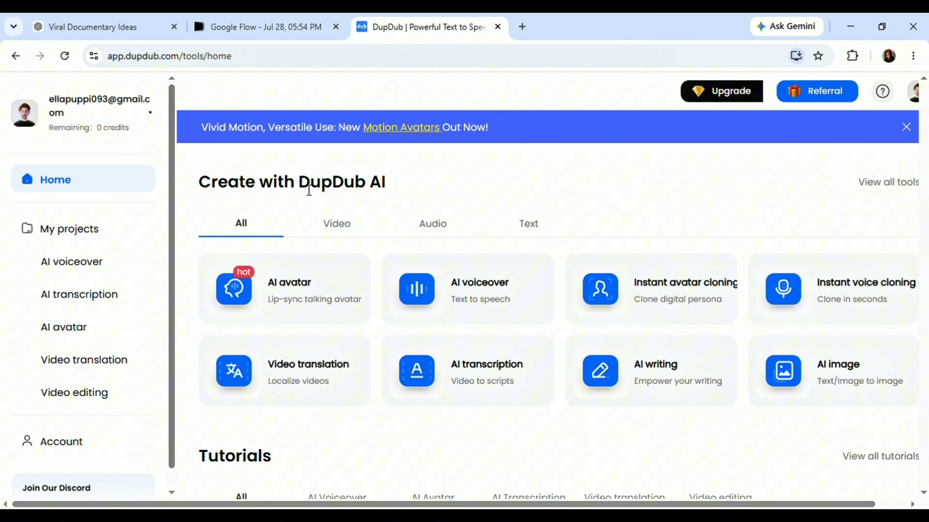
# Open the AI voiceover tool in DupDub and fill it with the script's opening narration from ChatGPT, "Imagine standing" through "Let's begin."
pyautogui.moveTo(309, 190); pyautogui.dragTo(412, 196)
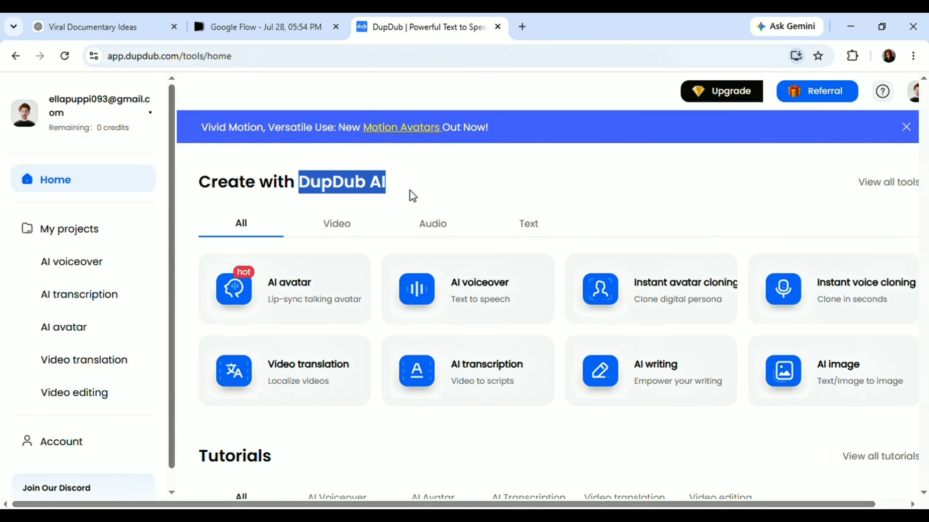
pyautogui.click(469, 195)
pyautogui.click(456, 278)
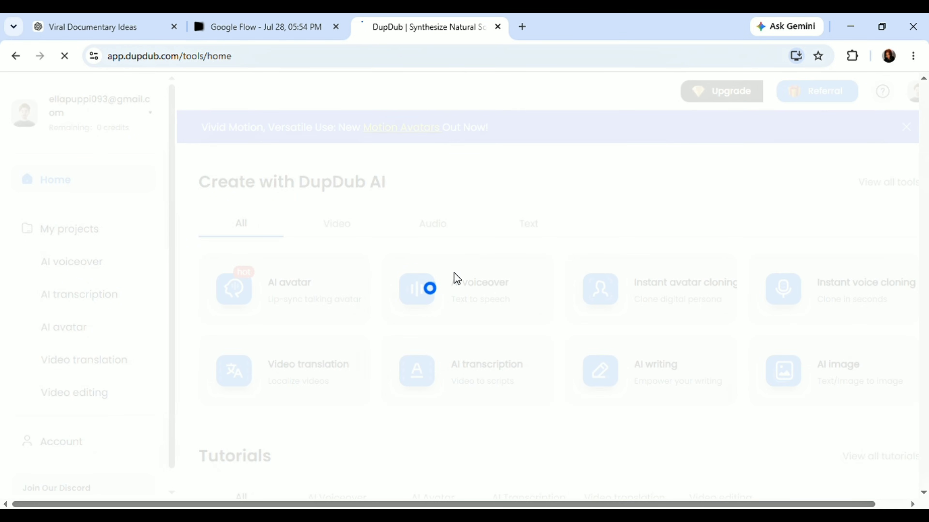
pyautogui.moveTo(199, 150); pyautogui.dragTo(529, 380)
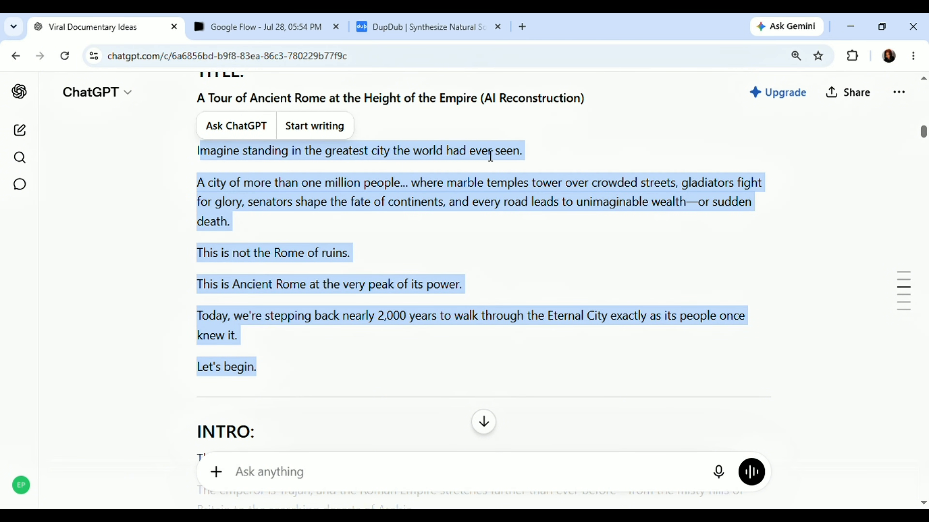
pyautogui.press('Down')
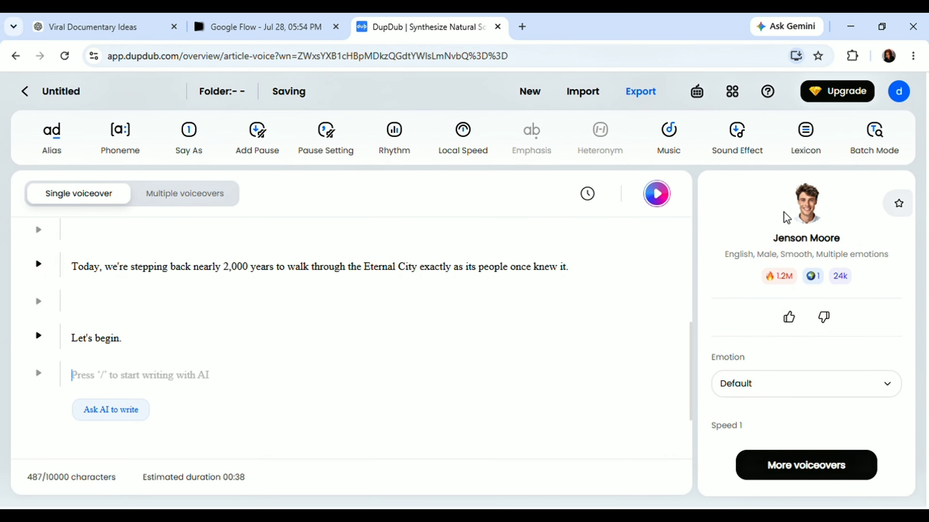
# Look through the available voices, keep the selected one and export the voiceover as MP3 audio
pyautogui.click(796, 214)
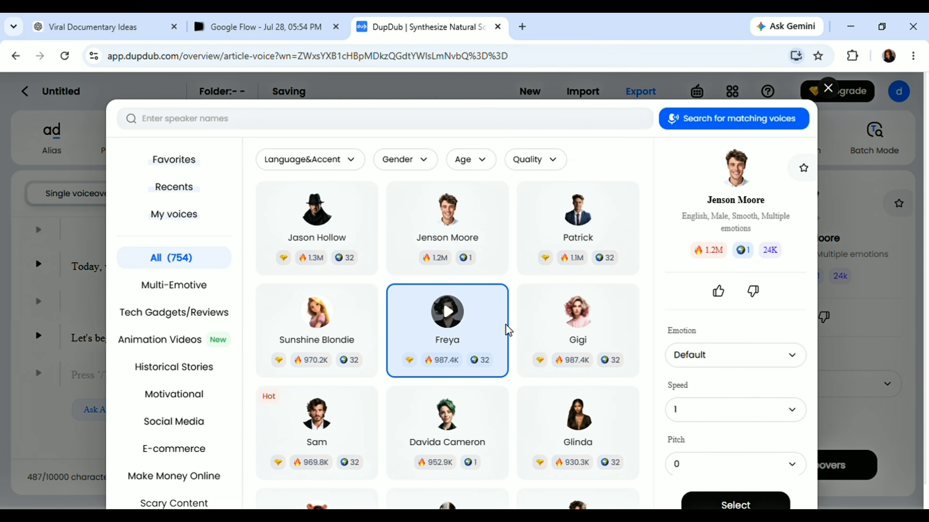
pyautogui.click(323, 127)
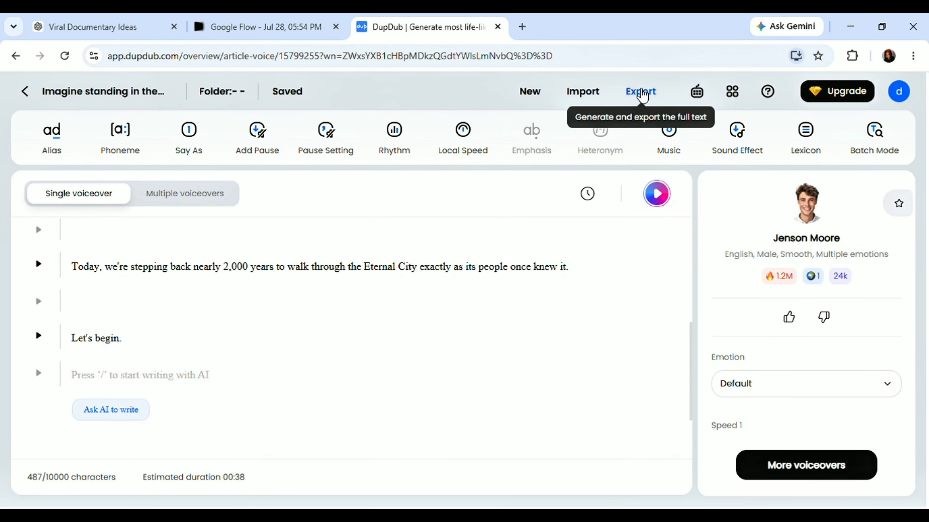
pyautogui.click(642, 96)
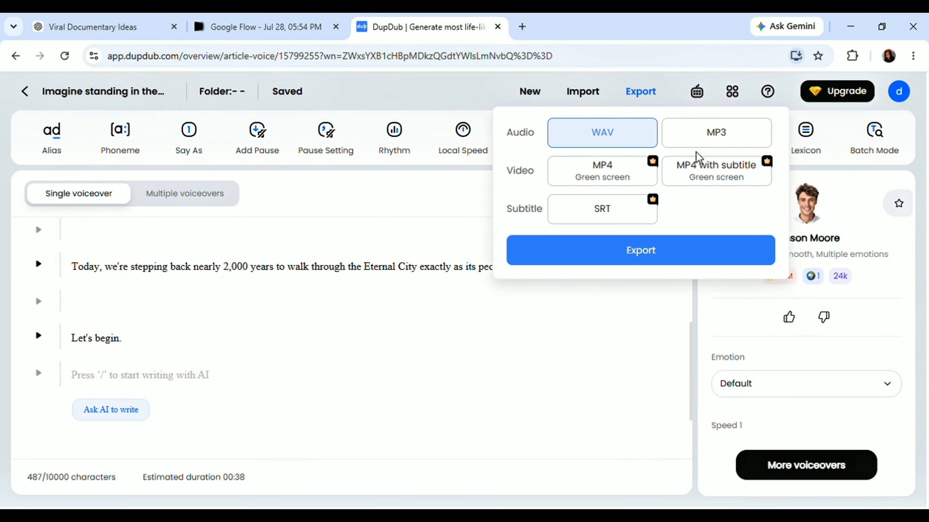
pyautogui.click(715, 140)
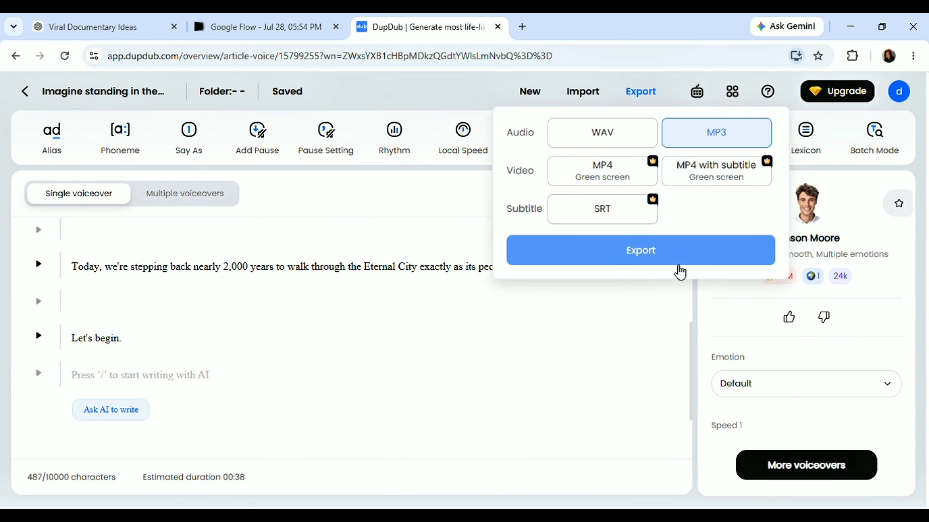
pyautogui.click(649, 334)
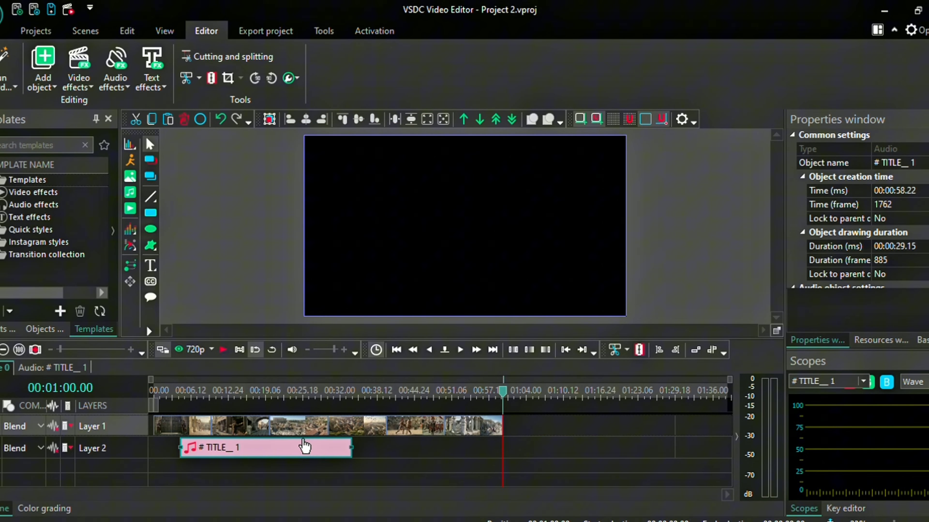
# In VSDC Video Editor, move the narration audio to the start of Layer 2 and return the playhead to 00:00:00.00
pyautogui.moveTo(304, 446); pyautogui.dragTo(146, 445)
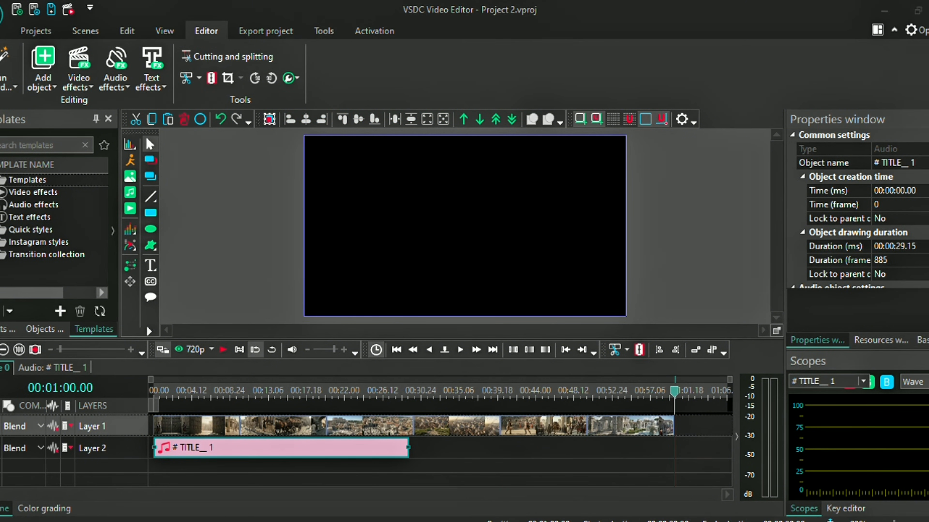
pyautogui.click(699, 454)
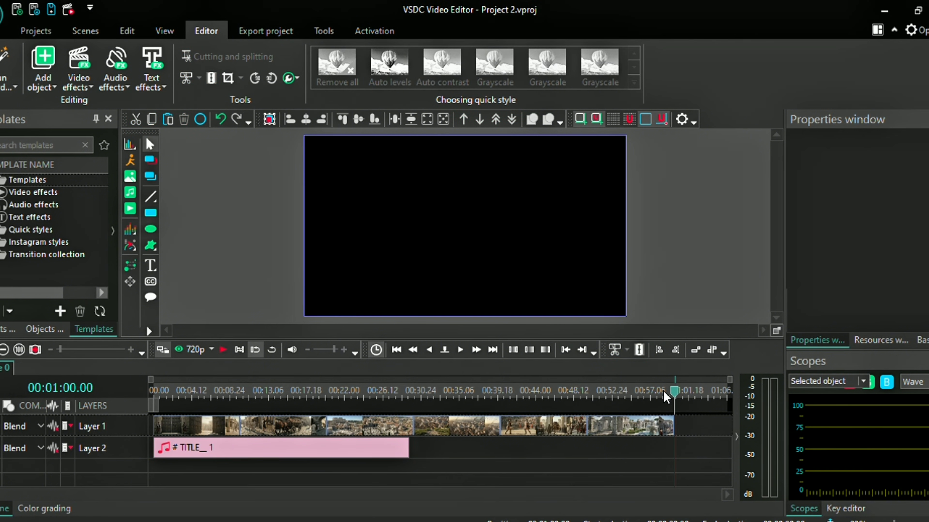
pyautogui.moveTo(667, 397); pyautogui.dragTo(153, 397)
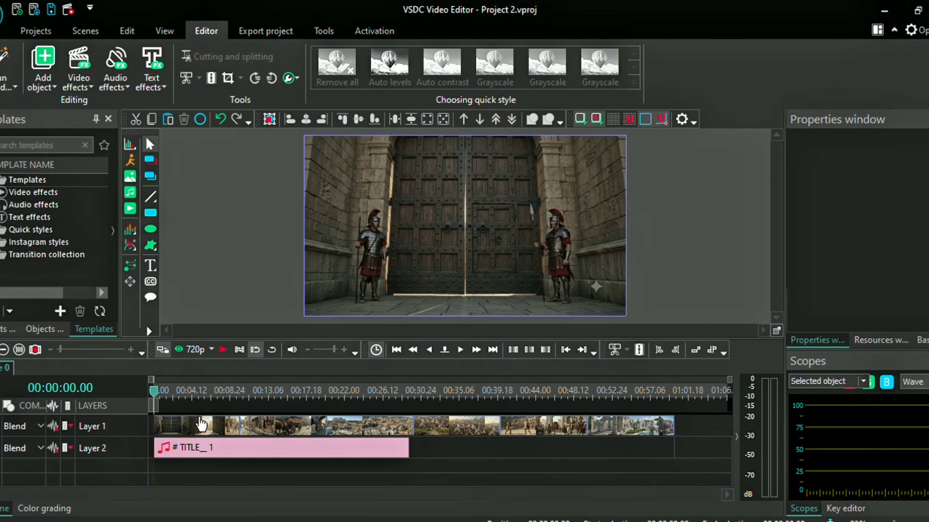
# Trim the city gates clip to about 6 seconds, and shorten the Roman street clip to about 7 seconds directly behind it
pyautogui.click(225, 422)
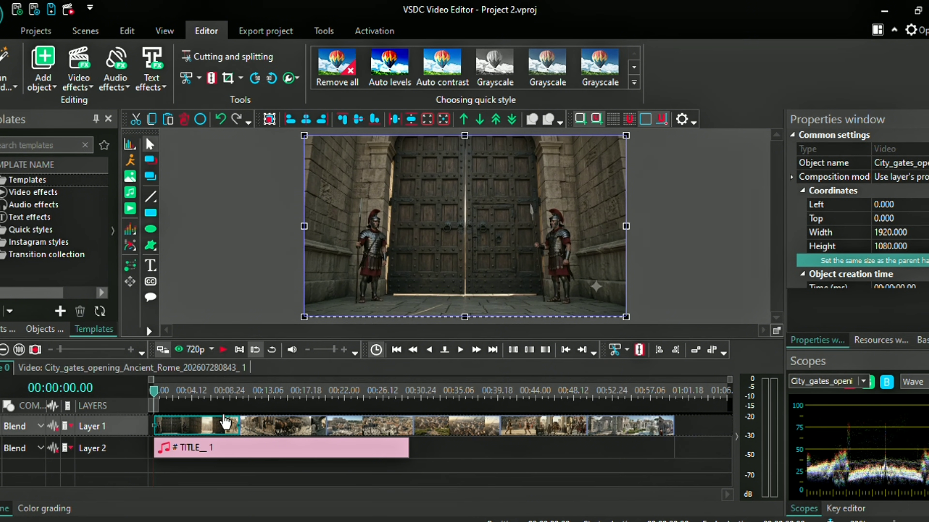
pyautogui.moveTo(240, 420); pyautogui.dragTo(207, 421)
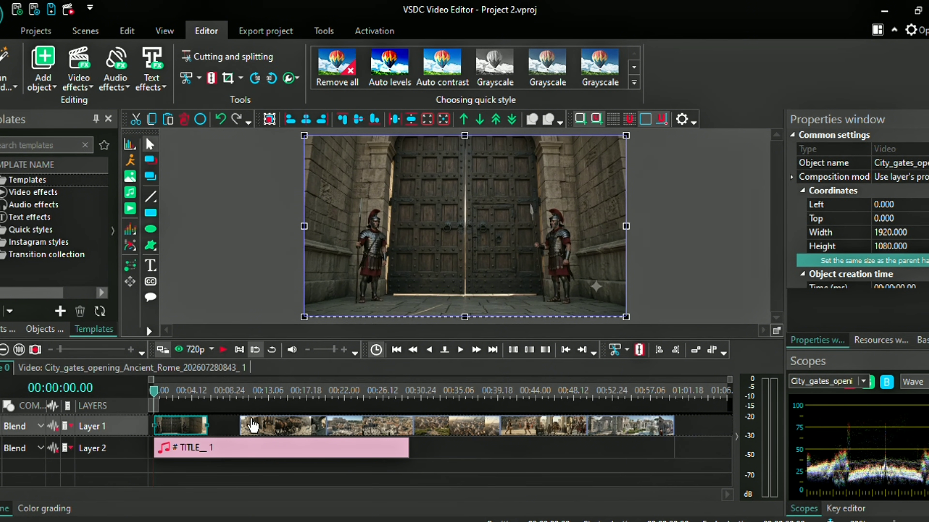
pyautogui.click(265, 426)
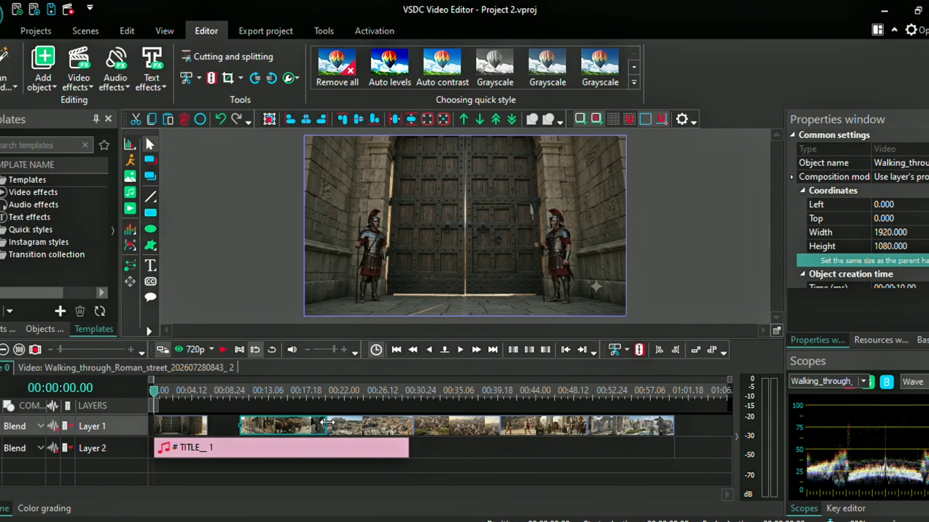
pyautogui.moveTo(327, 422); pyautogui.dragTo(253, 426)
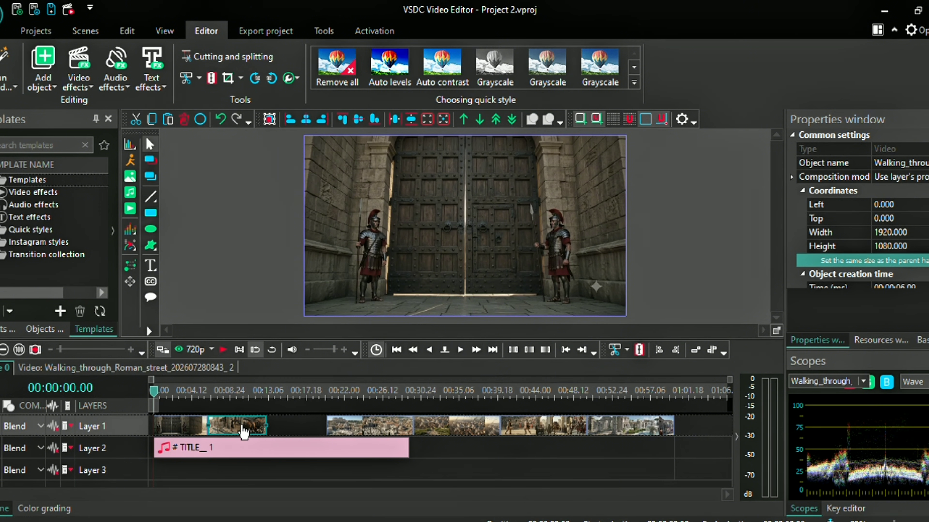
# Move the Rome AD 117 panoramic aerial clip directly behind the Roman street clip and trim it to about 4.6 seconds
pyautogui.doubleClick(366, 425)
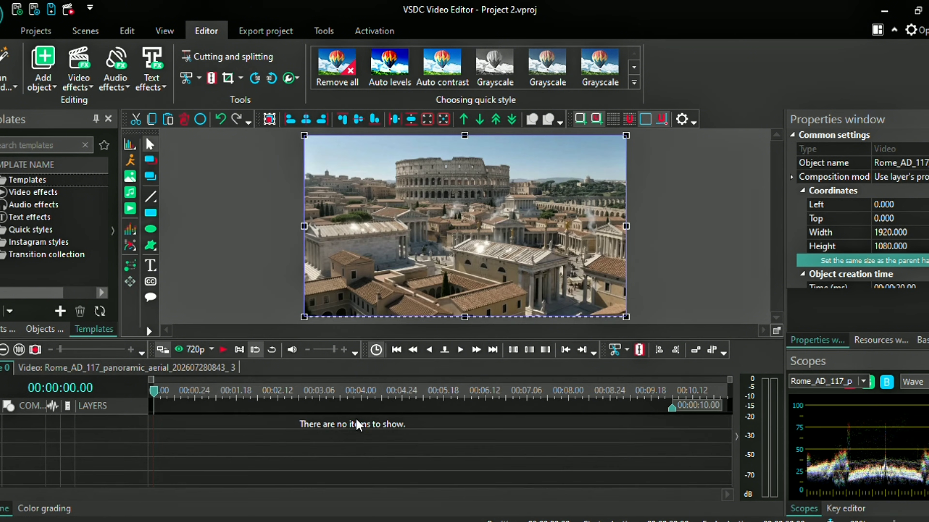
pyautogui.click(258, 368)
pyautogui.moveTo(363, 432); pyautogui.dragTo(303, 436)
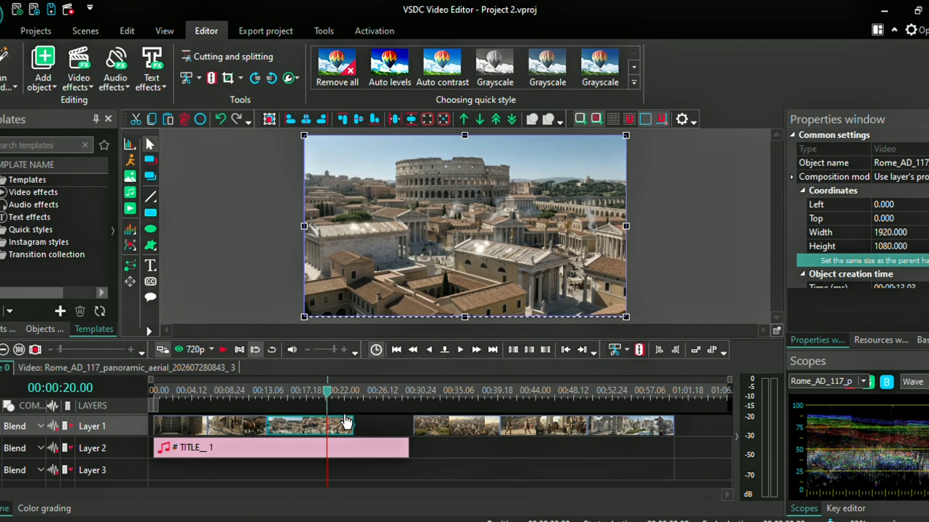
pyautogui.click(360, 417)
pyautogui.click(343, 425)
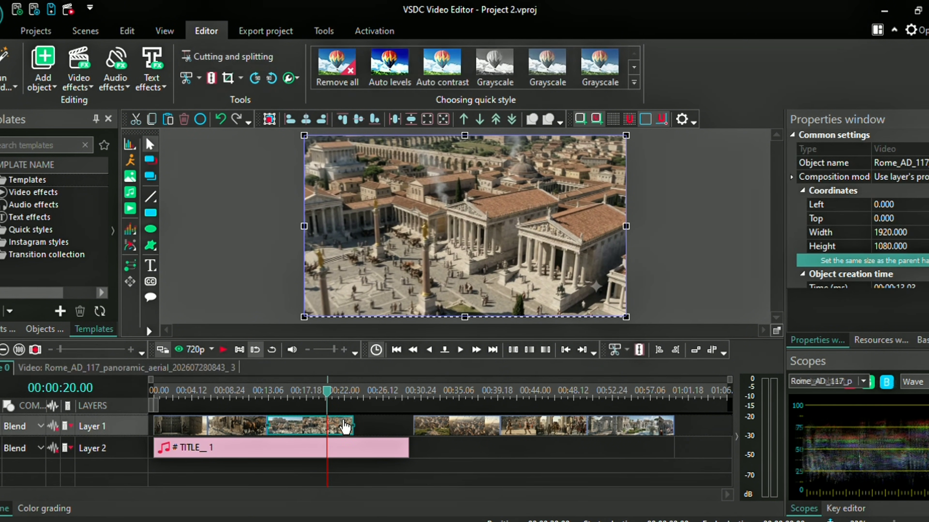
pyautogui.moveTo(354, 421); pyautogui.dragTo(306, 421)
# Move the Emerging into Ancient Rome clip directly behind the panoramic aerial clip and trim its end to about 4 seconds long
pyautogui.doubleClick(462, 430)
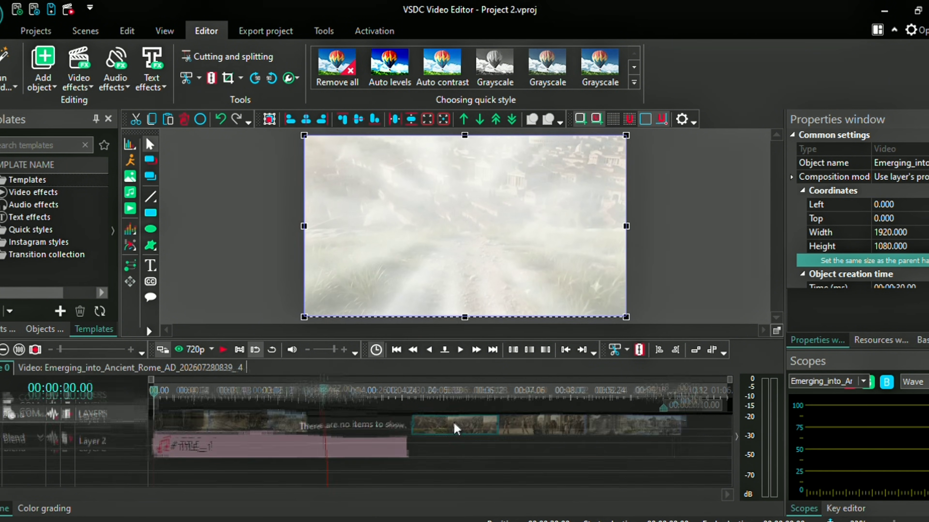
pyautogui.click(259, 366)
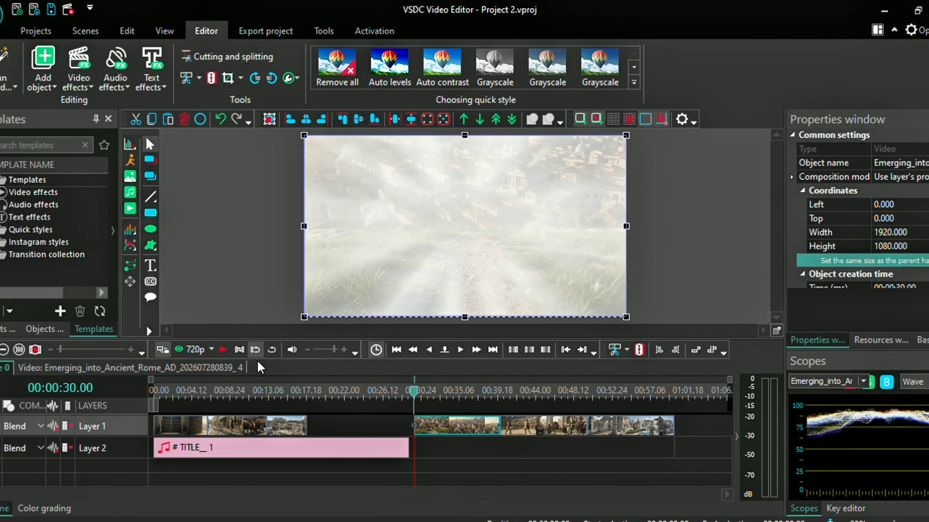
pyautogui.moveTo(404, 425); pyautogui.dragTo(354, 425)
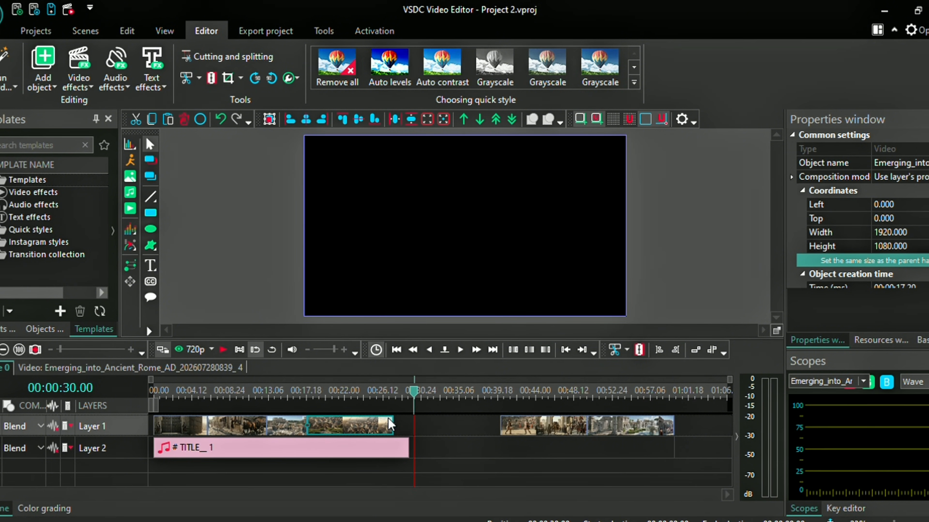
pyautogui.moveTo(395, 422); pyautogui.dragTo(353, 424)
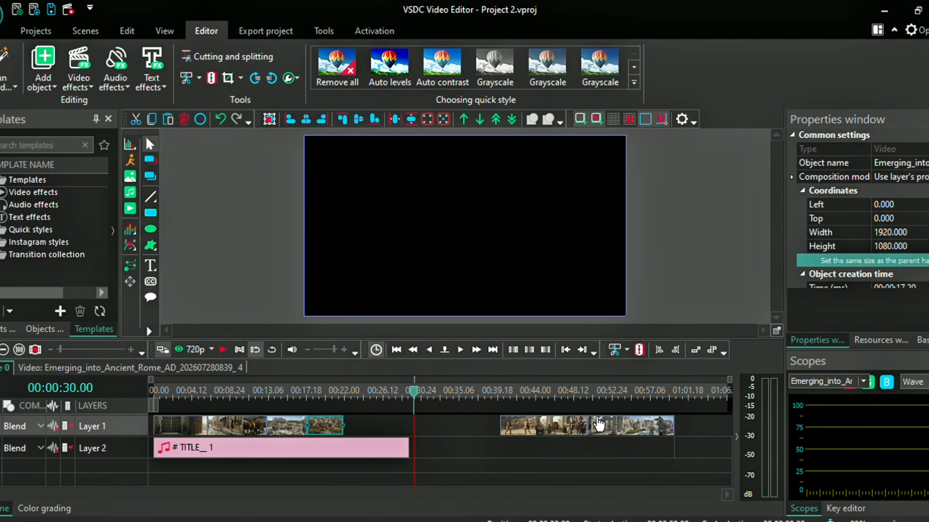
# Move the last two clips earlier so the fifth directly follows the fourth, and shorten both to about 5 seconds
pyautogui.click(549, 427)
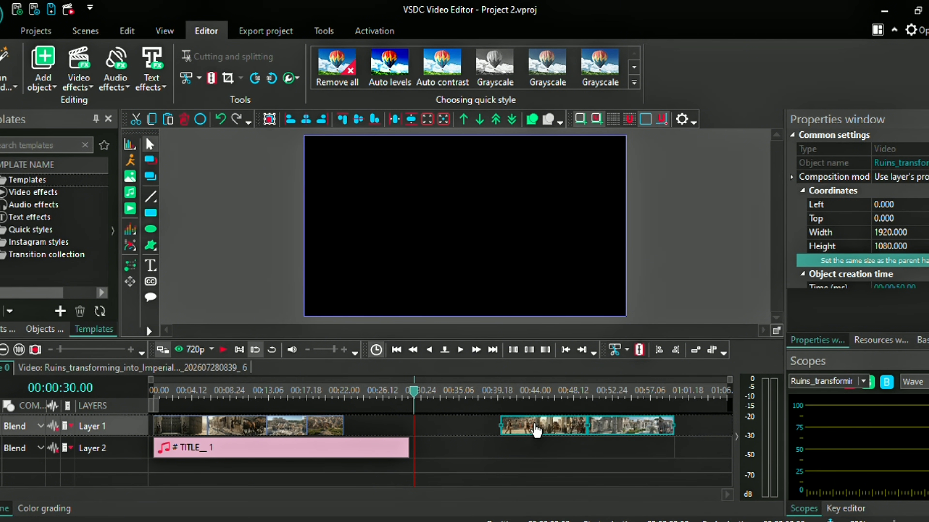
pyautogui.moveTo(537, 431); pyautogui.dragTo(411, 428)
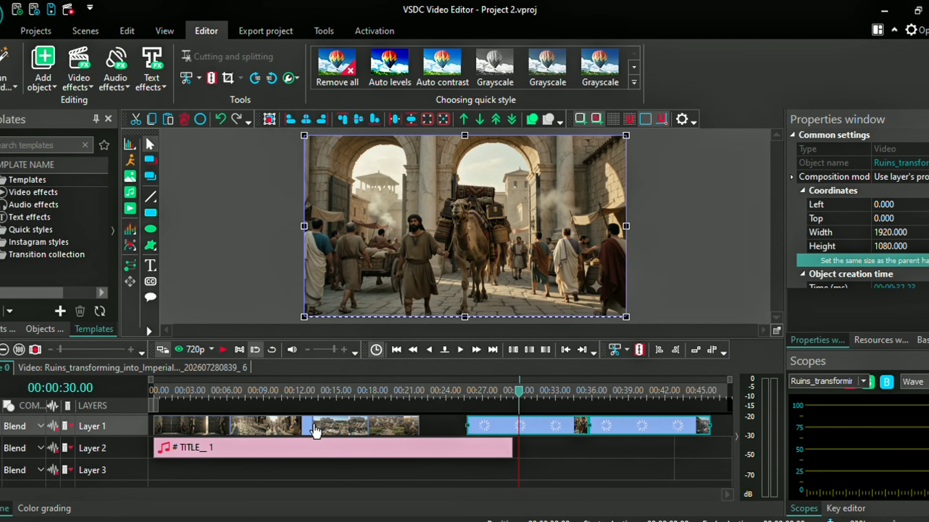
pyautogui.moveTo(315, 431); pyautogui.dragTo(317, 432)
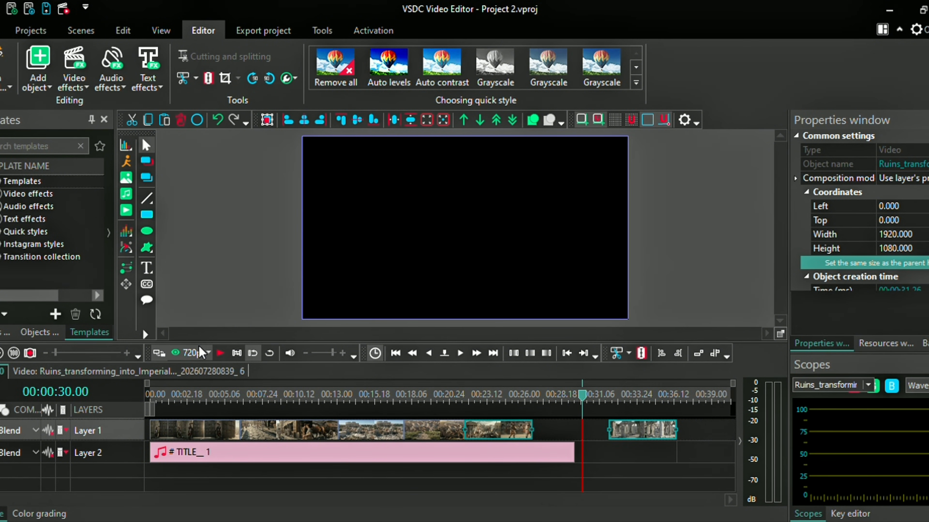
# Set the preview quality to 1080p and open the project's export settings
pyautogui.click(201, 376)
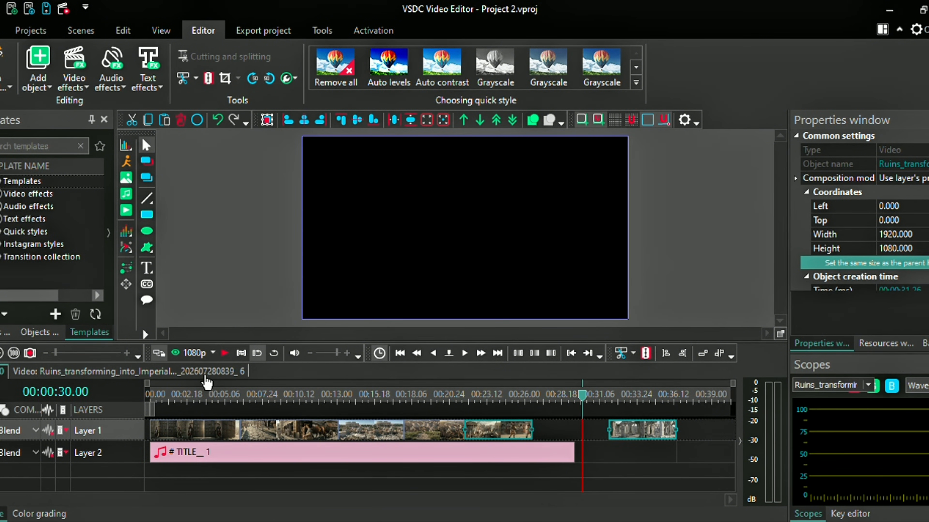
pyautogui.click(256, 27)
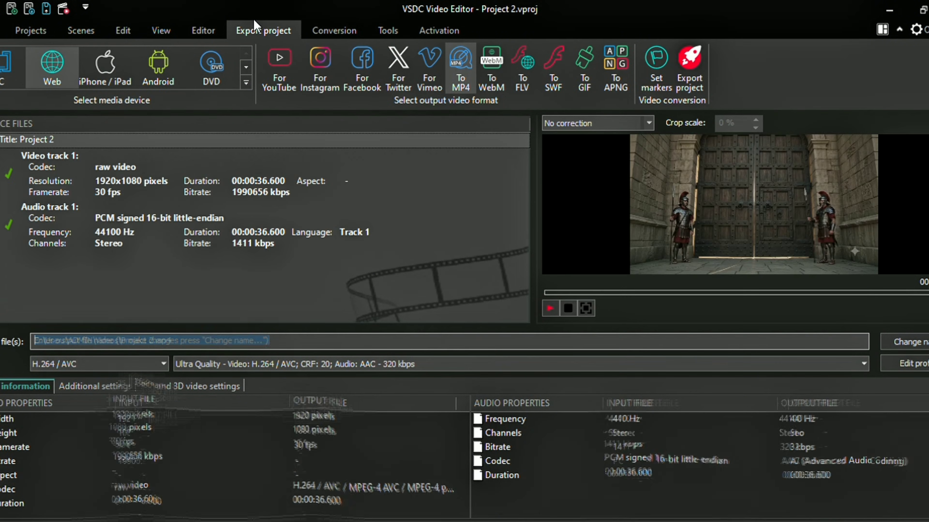